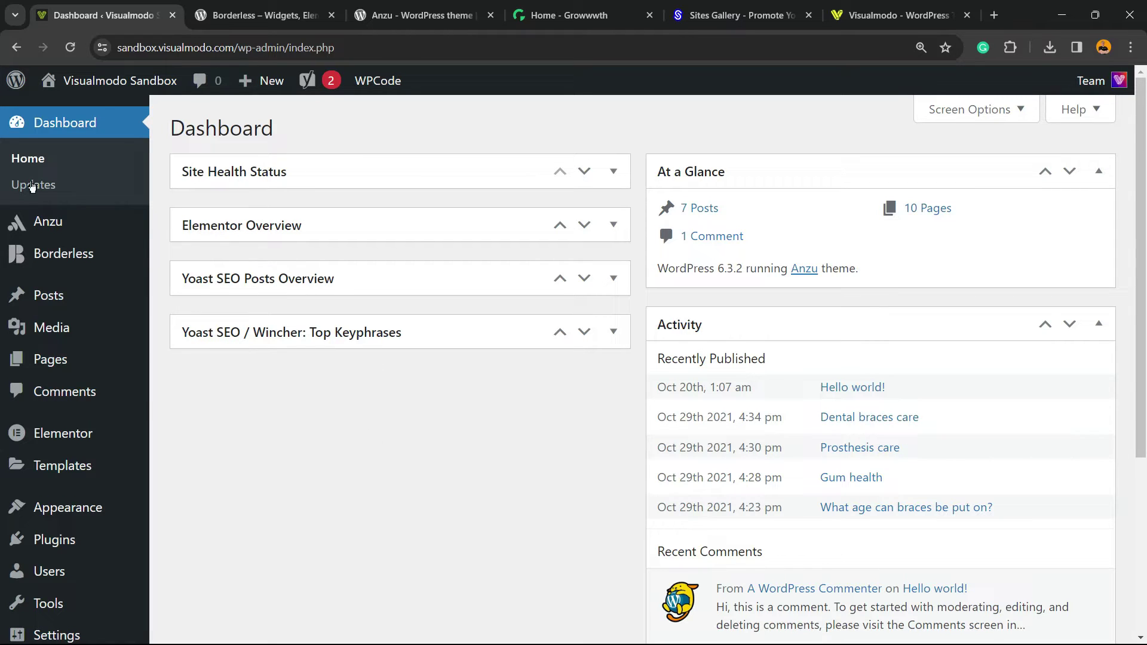
Go to the Plugins > Add New page.
mouse_move(62, 311)
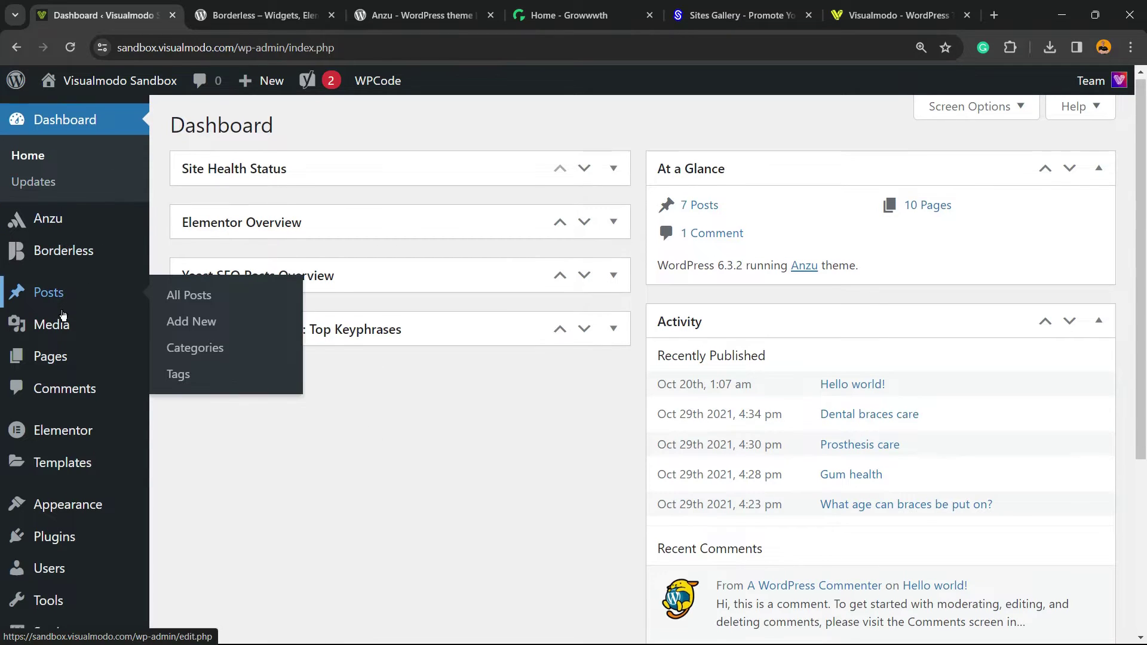
scroll(63, 314, "down", 2)
mouse_move(76, 425)
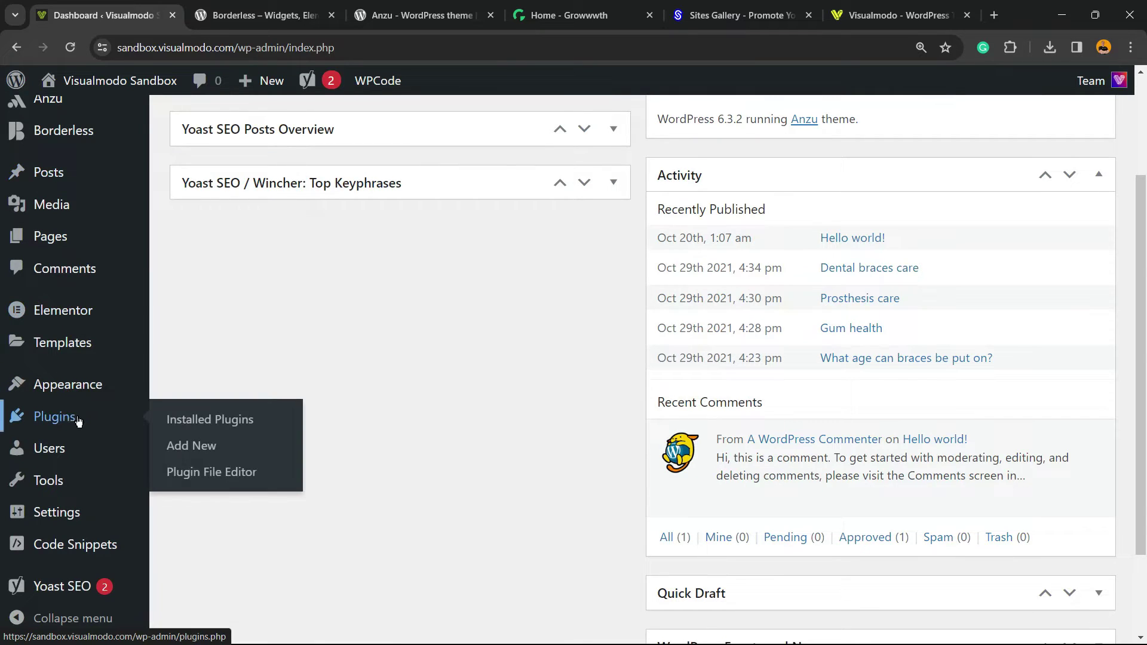
left_click(201, 446)
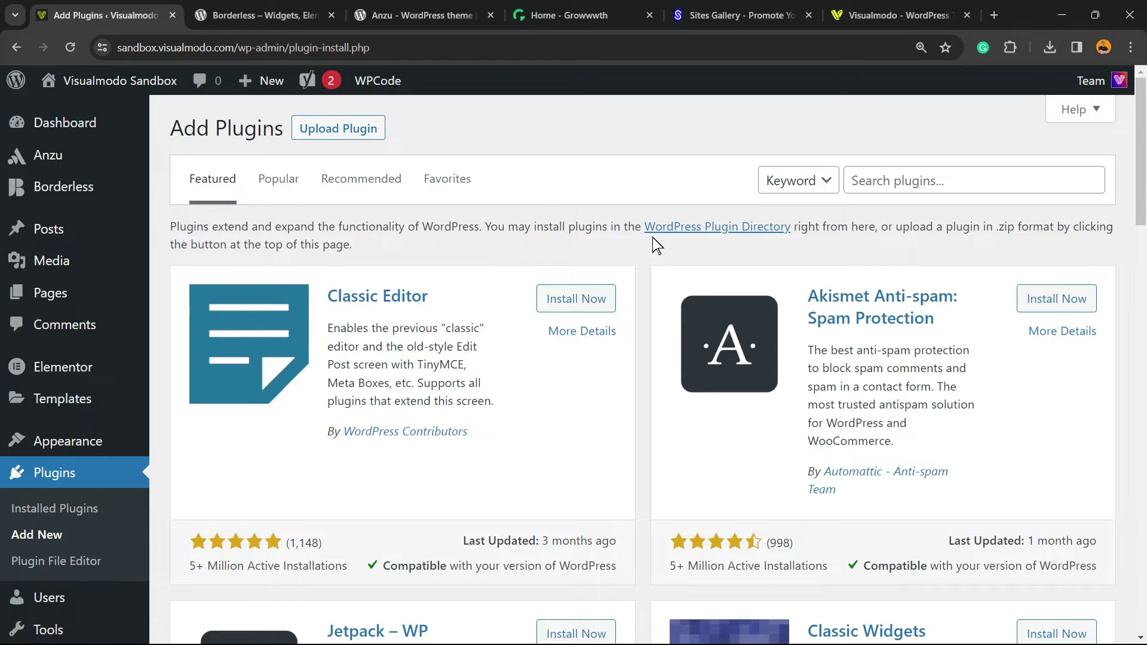
Search for 'Stop Spammers Security', then install and activate the plugin.
left_click(943, 183)
left_click(942, 183)
type("Stop Spammers Security")
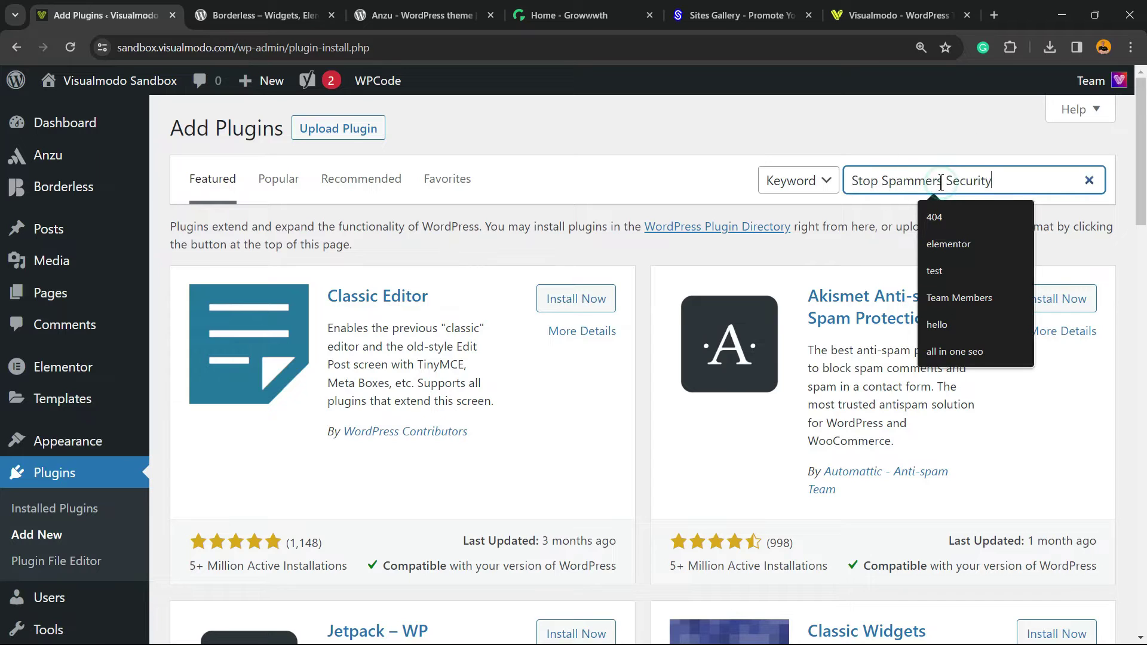
triple_click(891, 184)
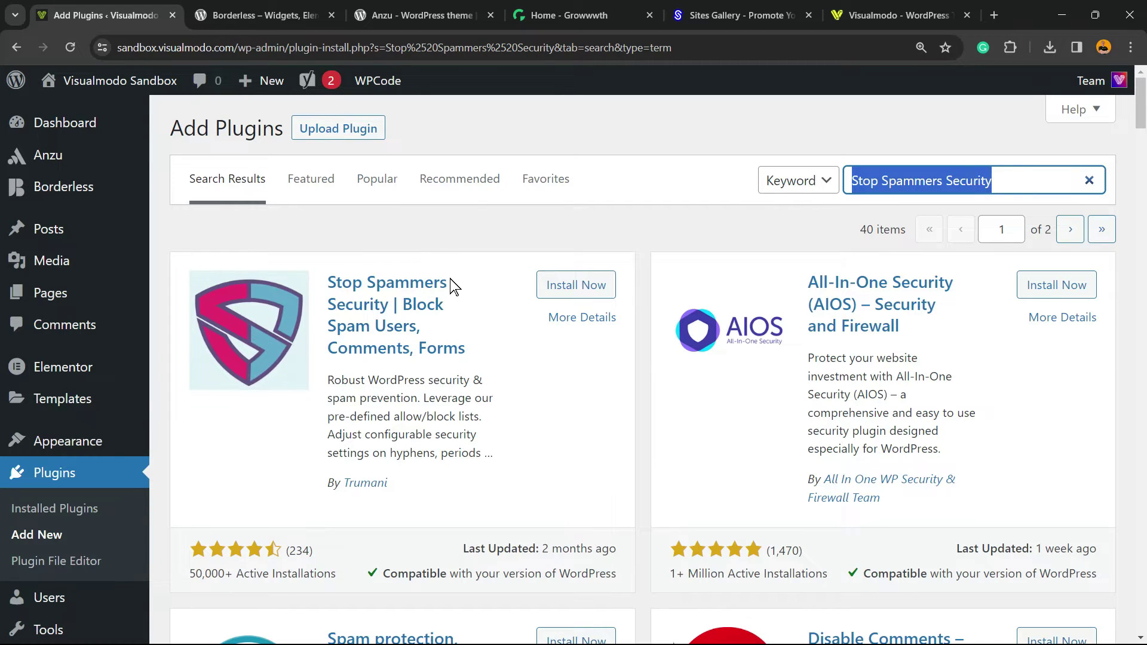
left_click(576, 285)
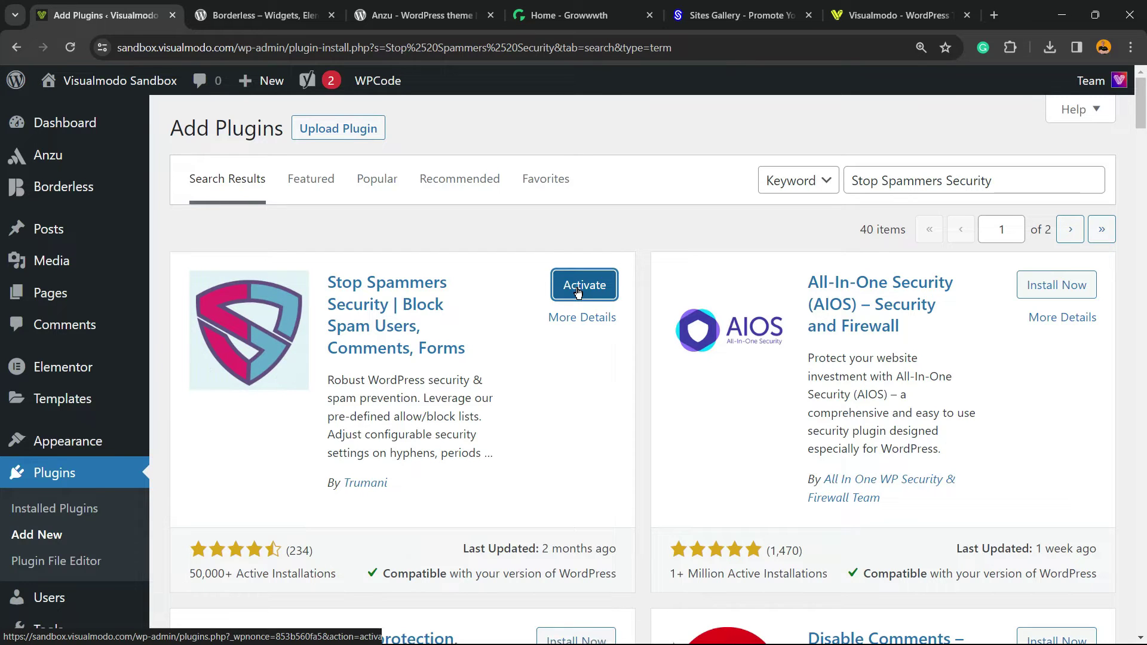
left_click(579, 291)
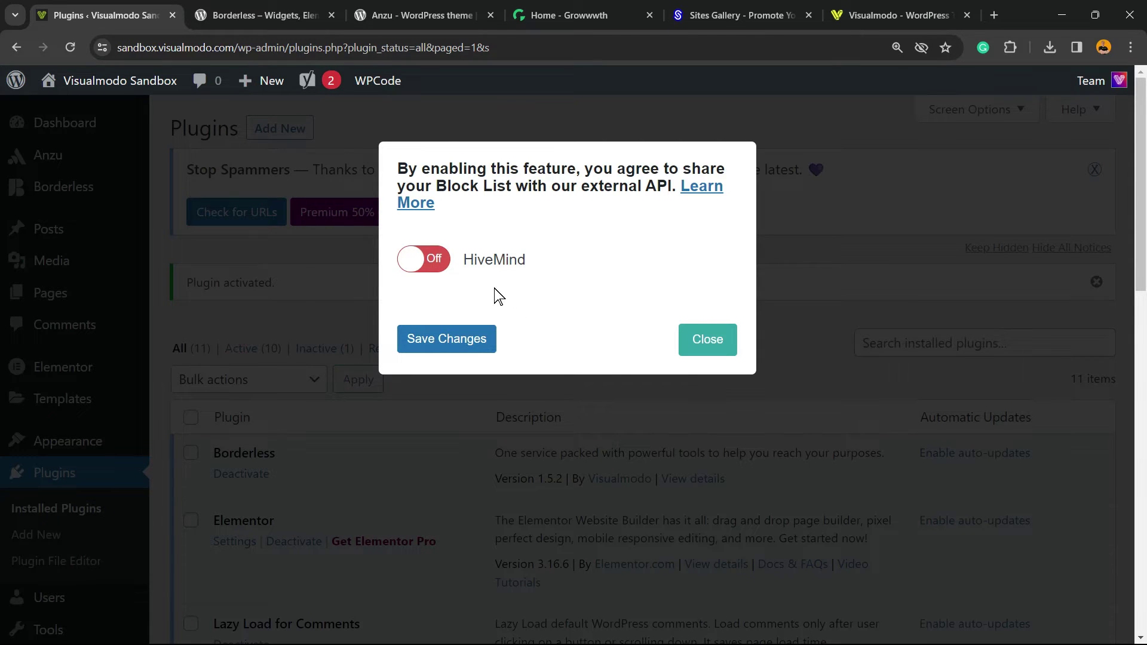
Close the HiveMind prompt, leaving block-list sharing off.
left_click(494, 338)
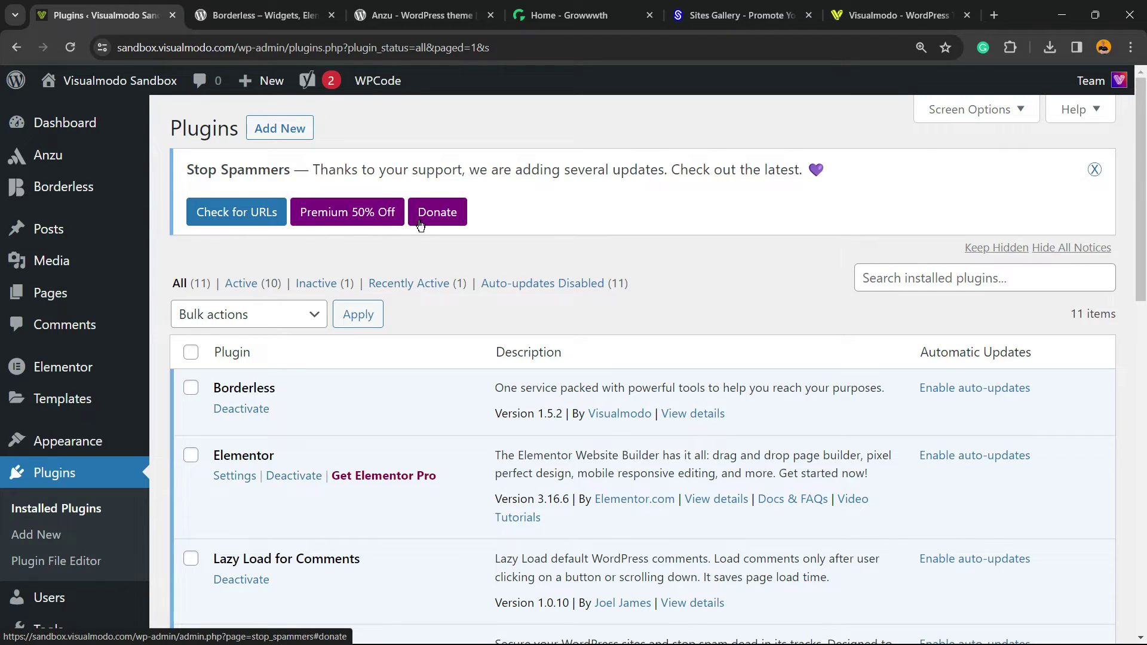
Dismiss the thank-you notice and find Stop Spammers 2023.4.1 active in the plugin list.
left_click(1094, 170)
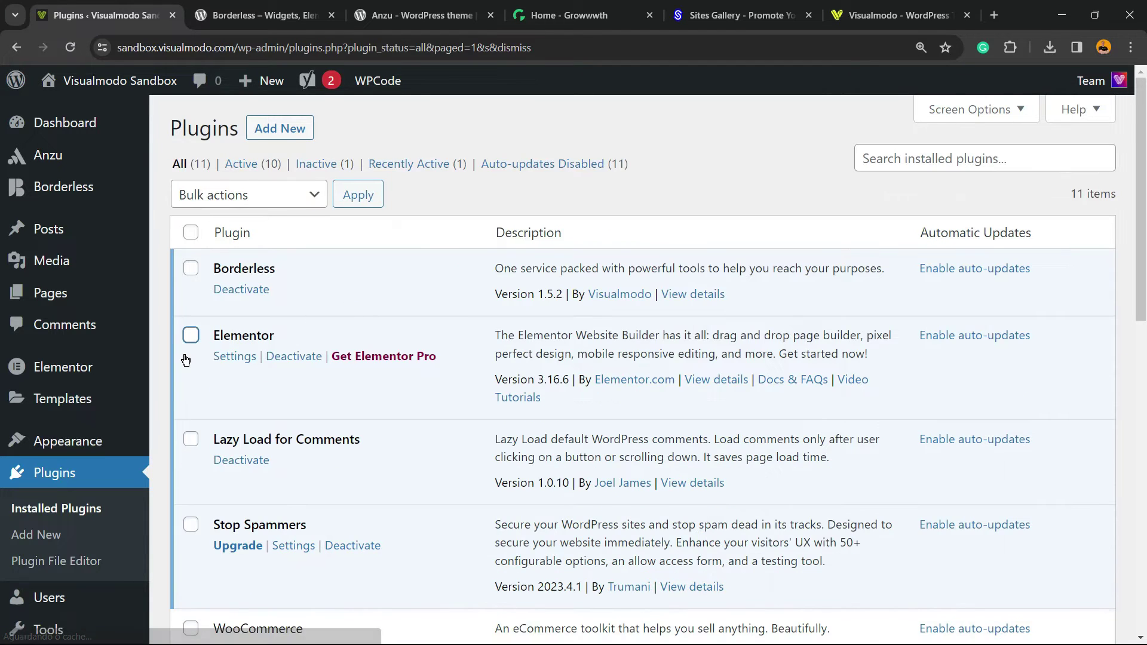
scroll(184, 358, "down", 3)
scroll(197, 334, "down", 2)
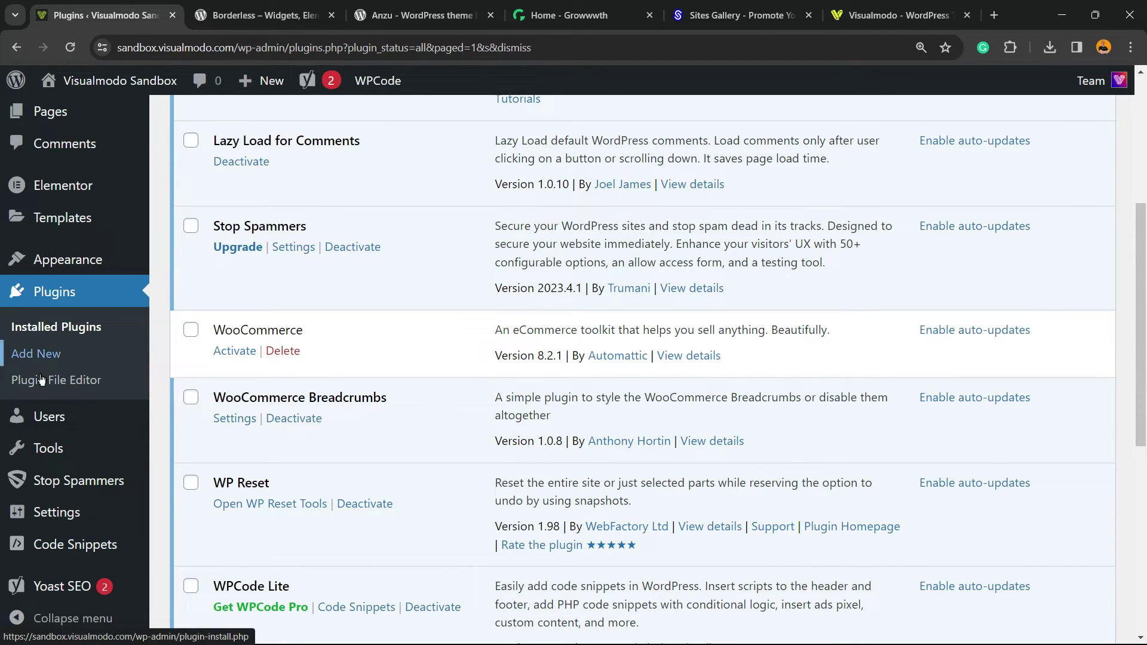
mouse_move(71, 483)
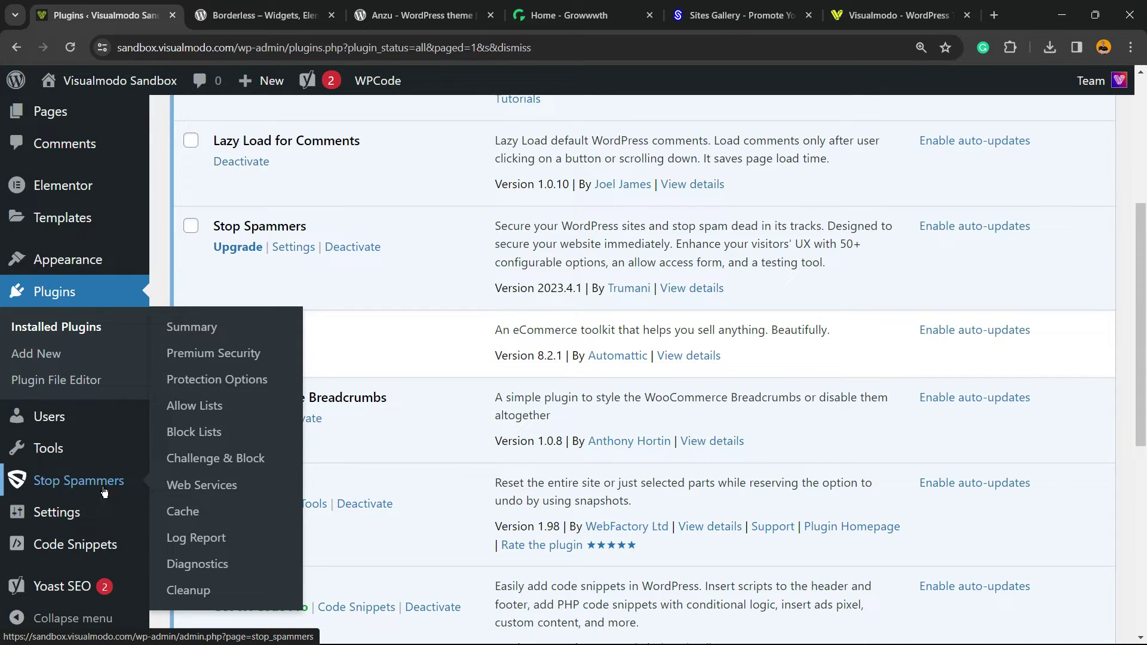
left_click(236, 352)
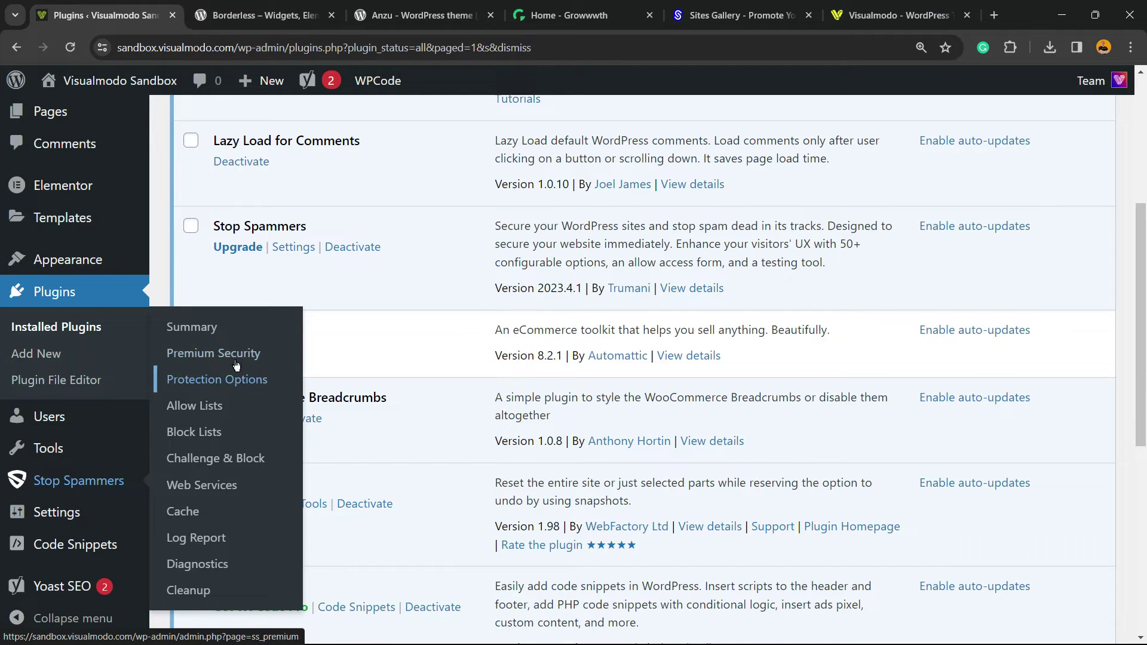
In Protection Options, enable 'Only Use the Plugin for Standard WordPress Forms'.
left_click(209, 381)
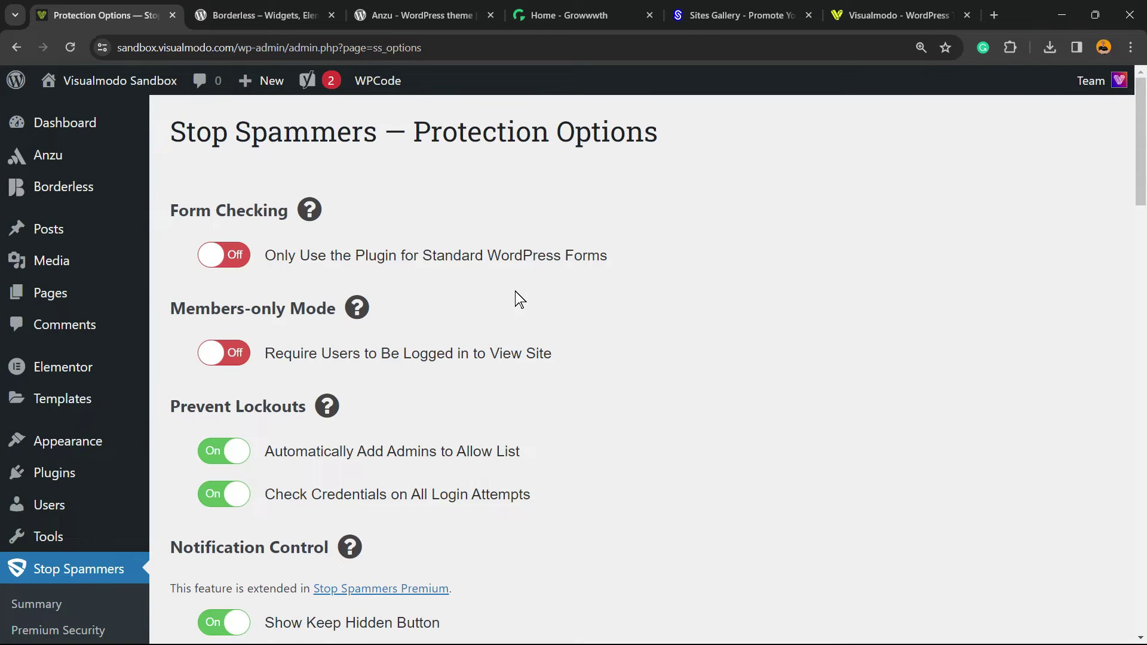
left_click(245, 259)
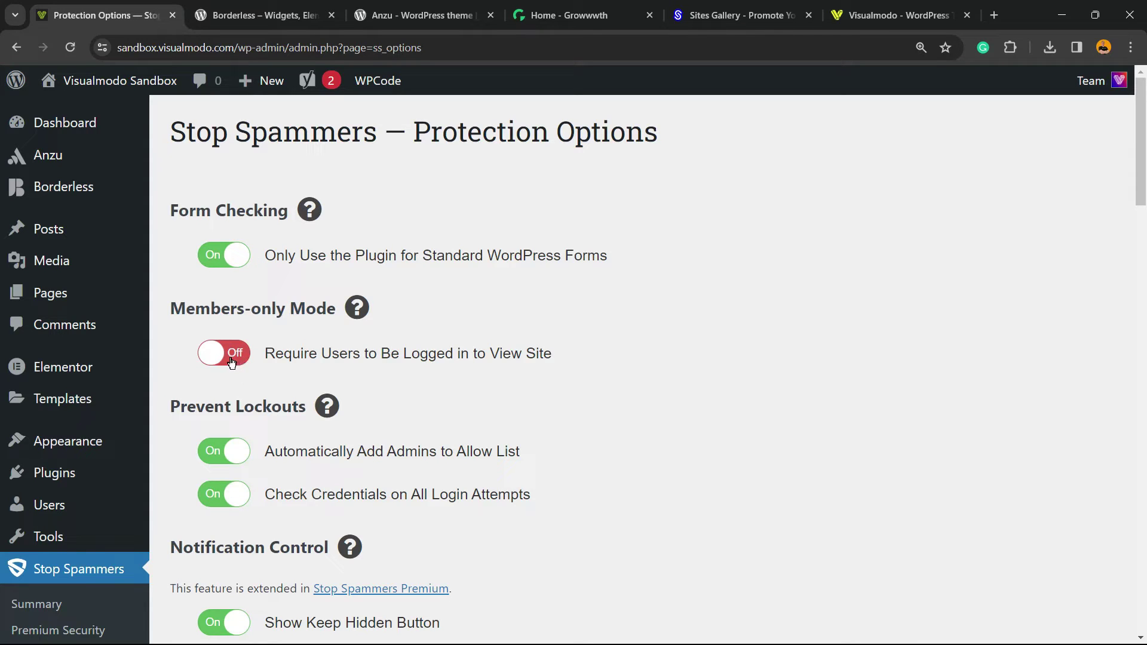
left_click_drag(595, 364, 388, 350)
left_click(598, 355)
Review the remaining protection settings, leaving Block Countries empty, and save the changes.
scroll(478, 350, "down", 2)
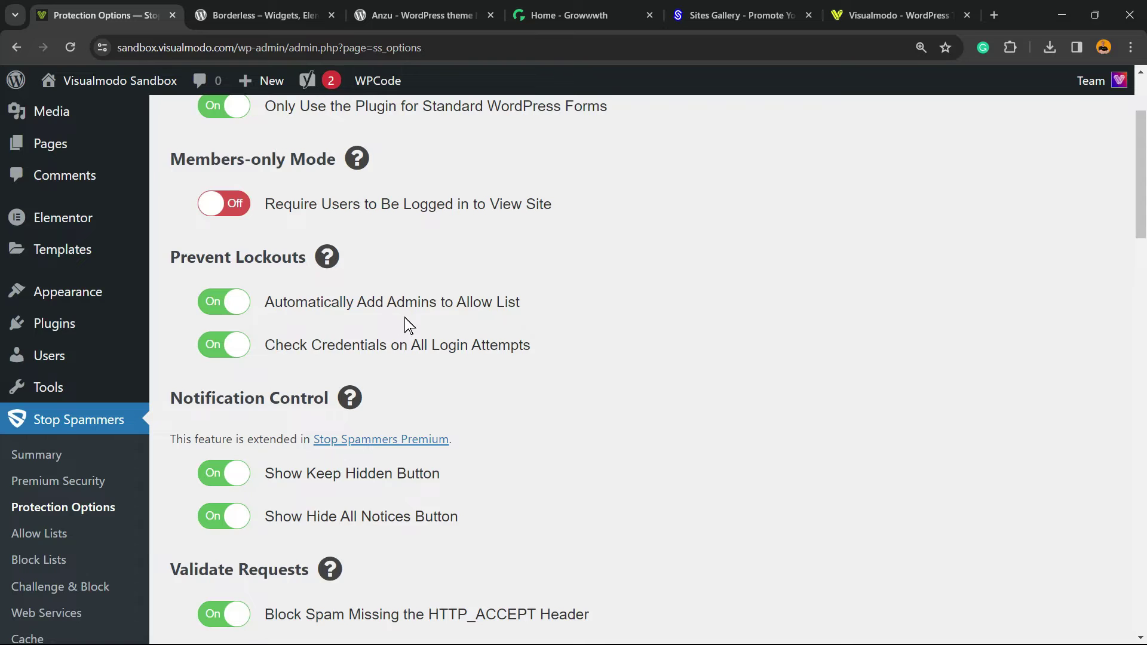
scroll(405, 322, "down", 2)
scroll(214, 272, "down", 2)
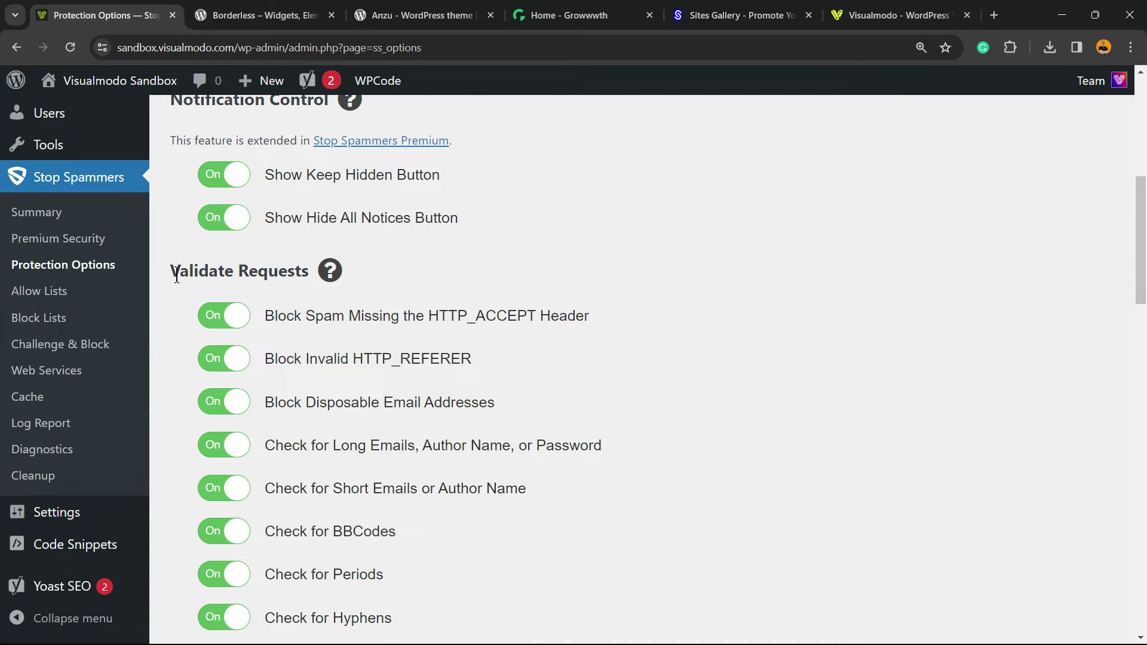
scroll(214, 276, "down", 6)
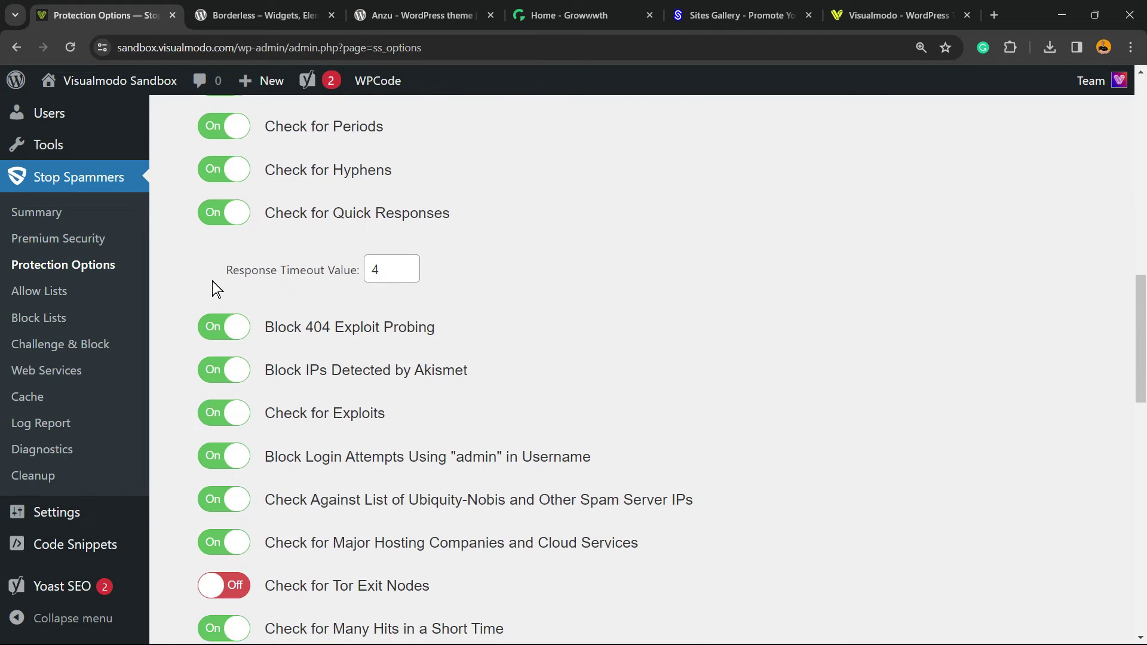
scroll(210, 326, "down", 4)
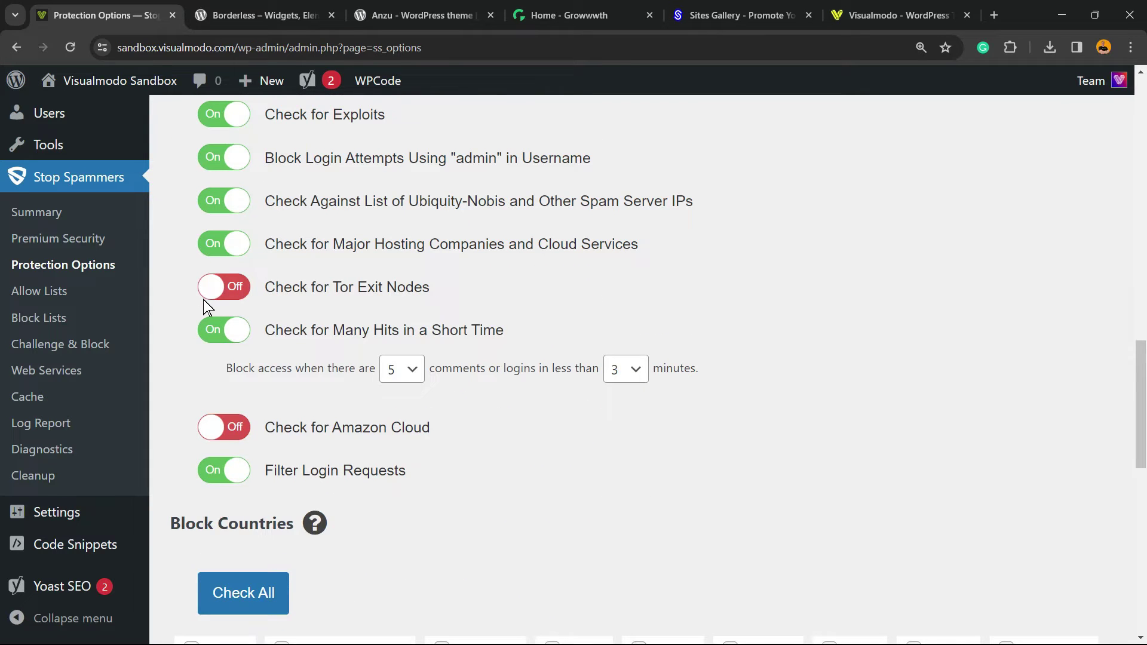
scroll(194, 317, "down", 4)
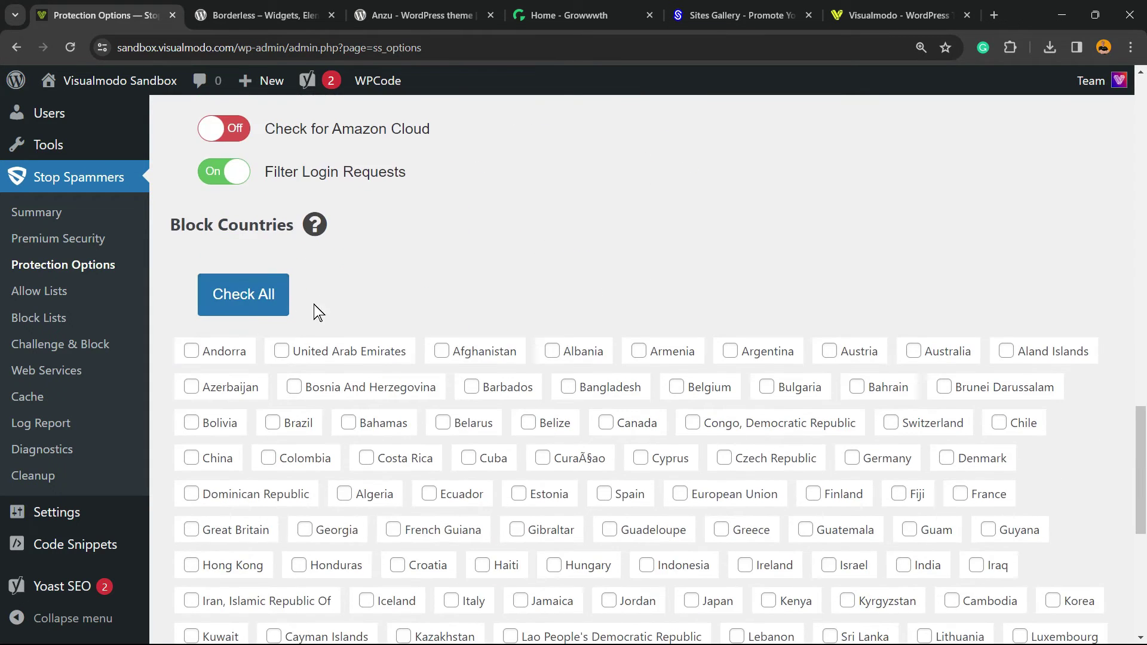
triple_click(199, 224)
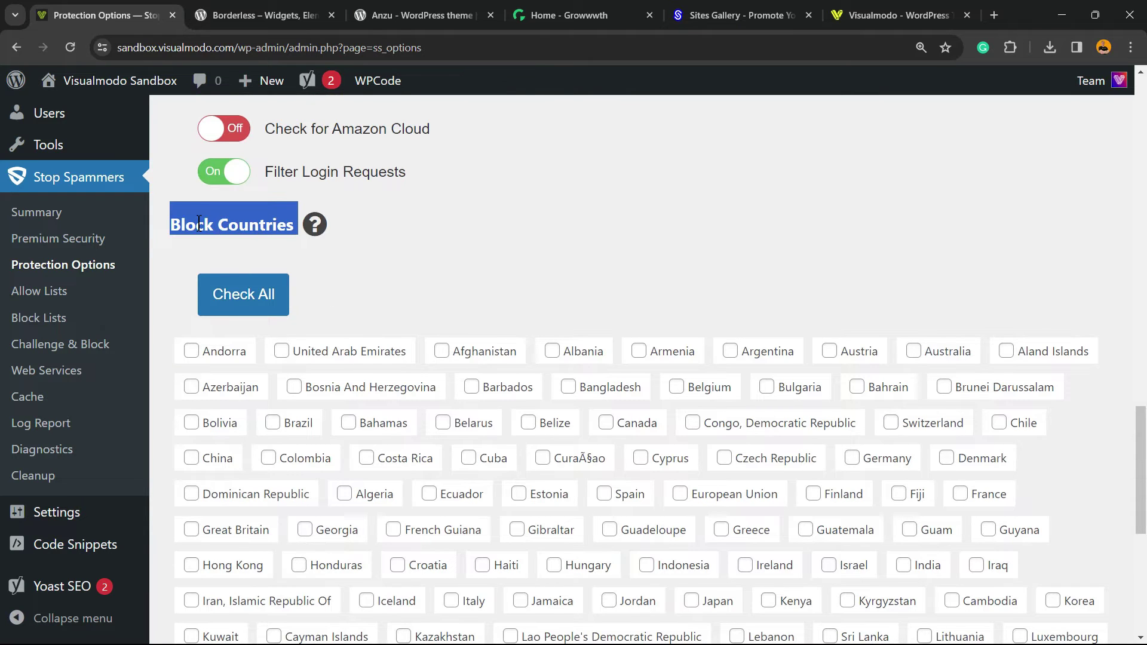
scroll(469, 341, "down", 1)
scroll(469, 341, "down", 5)
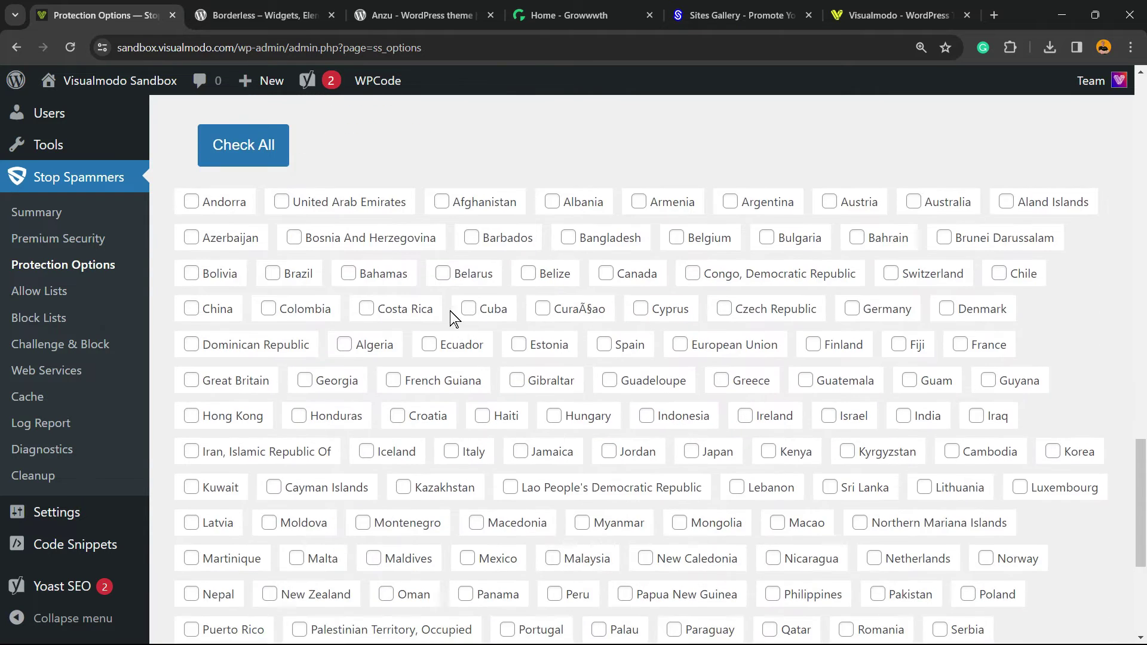
scroll(398, 314, "up", 4)
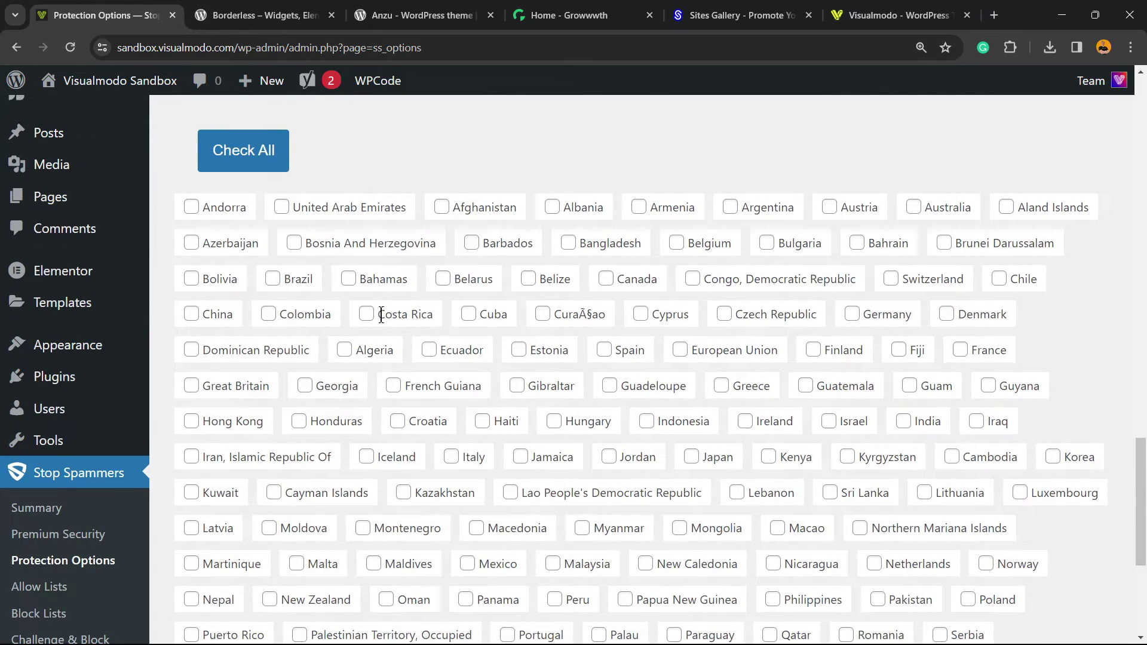
scroll(552, 335, "down", 4)
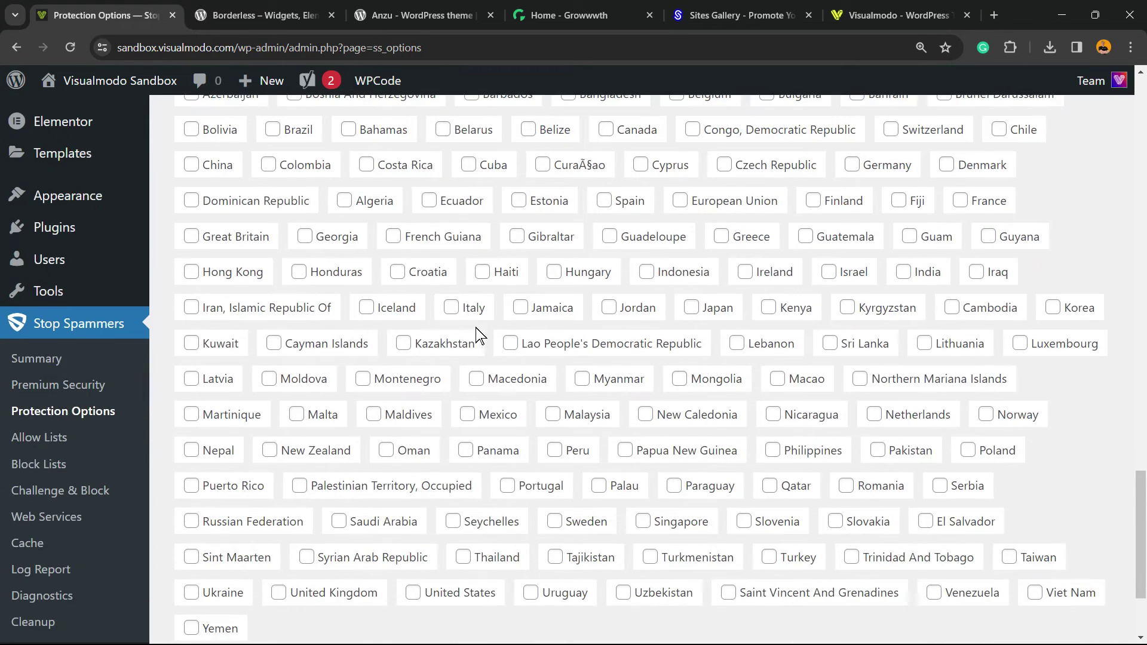
left_click(200, 554)
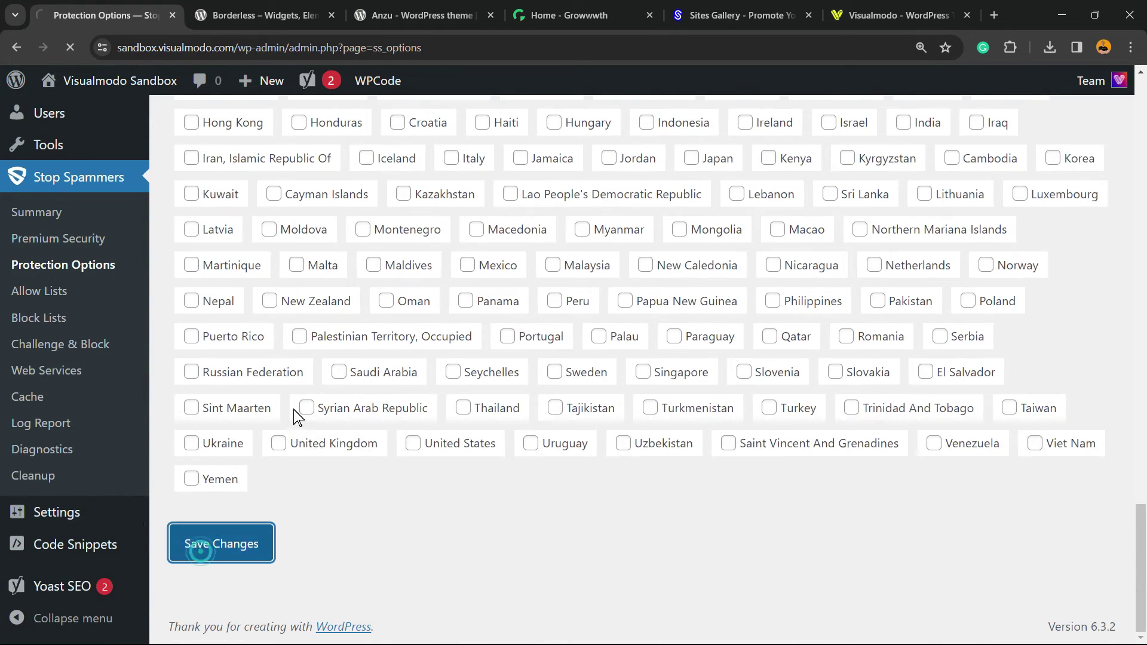
scroll(166, 376, "down", 5)
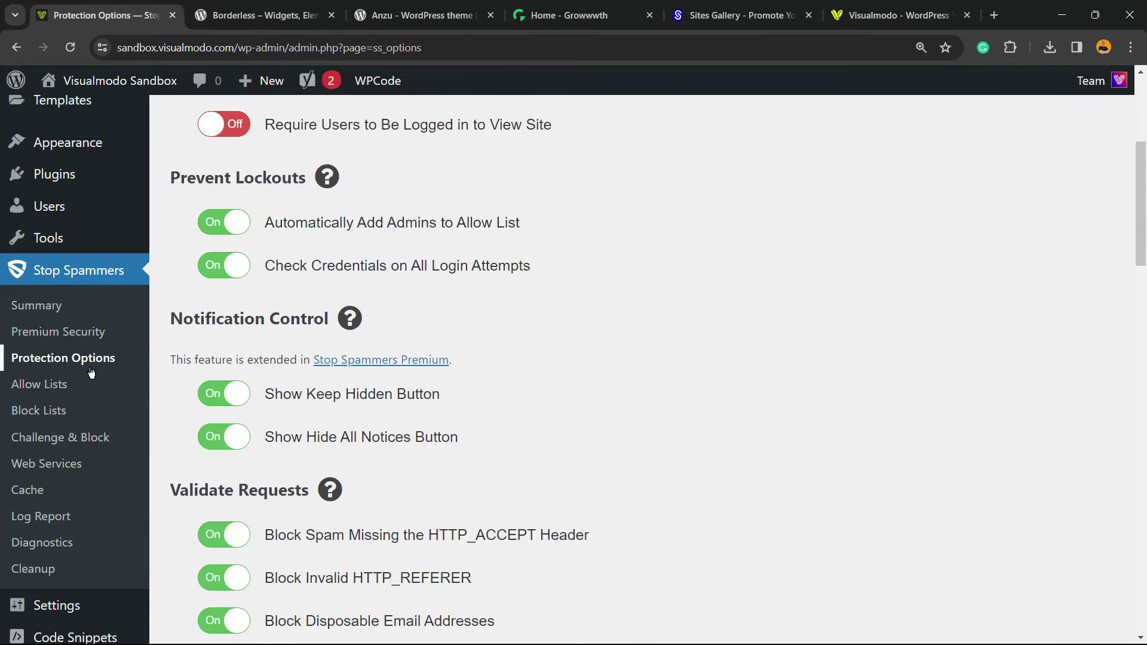
left_click(56, 411)
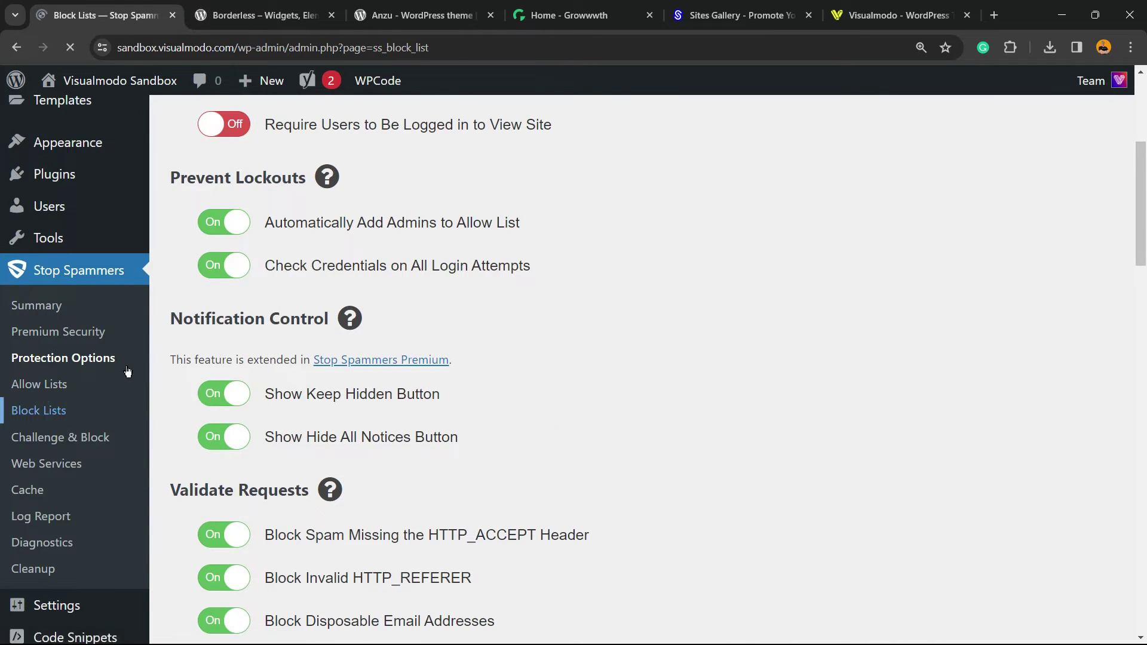
Scroll through the spam word, URL shortener and bad user agent block lists.
scroll(396, 353, "down", 5)
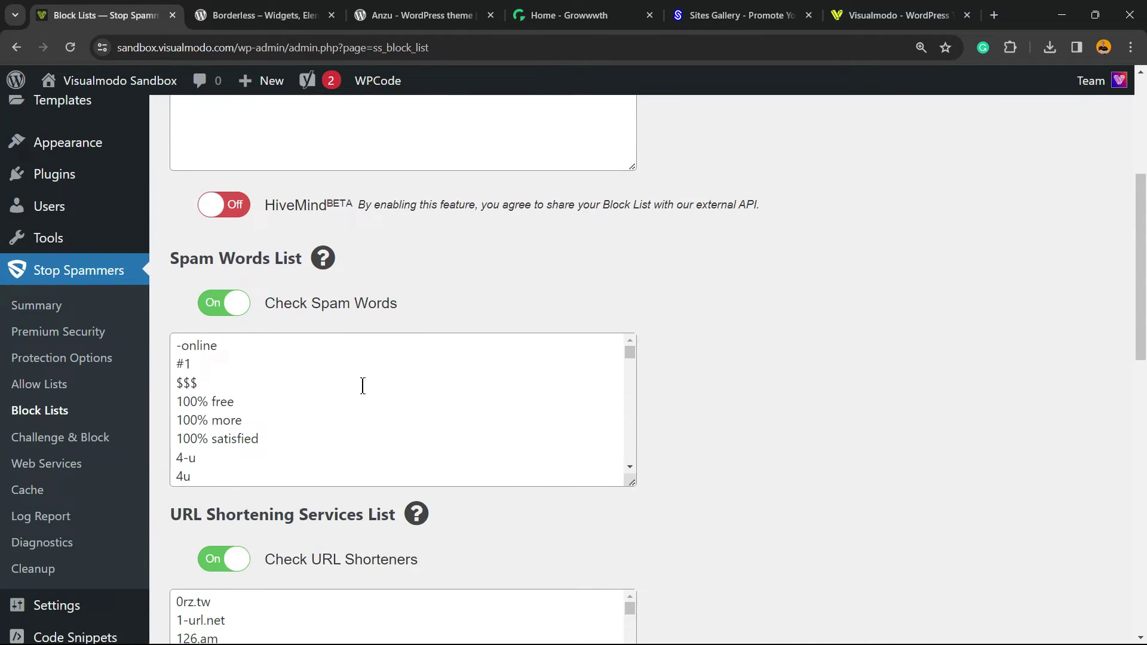
scroll(311, 401, "down", 10)
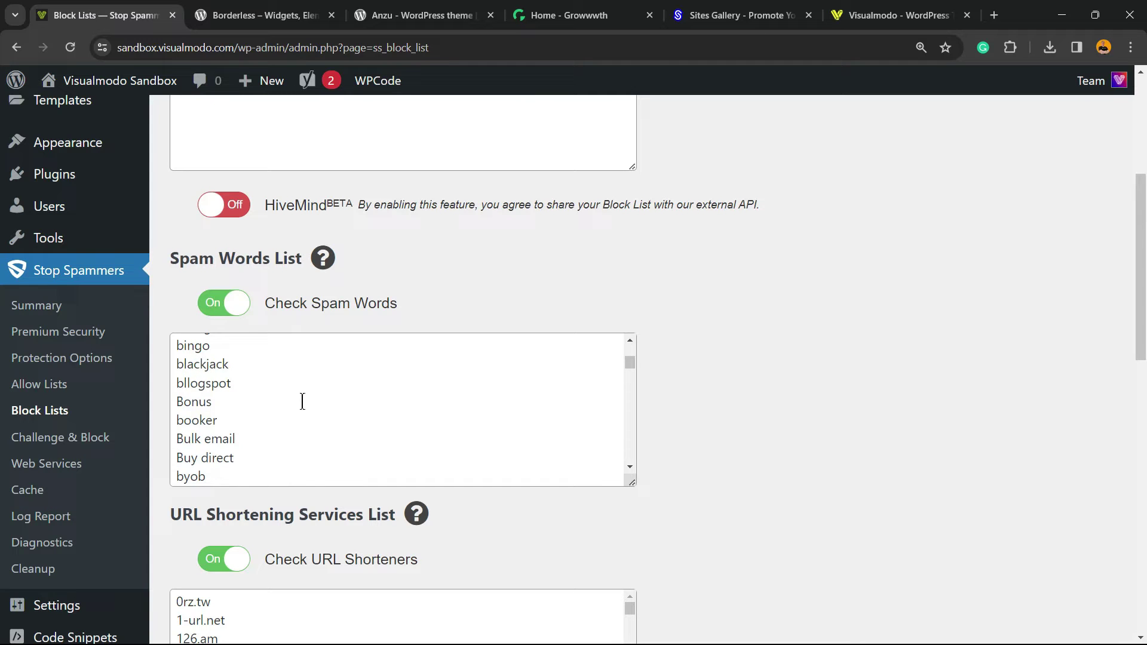
scroll(262, 402, "down", 4)
scroll(260, 393, "up", 10)
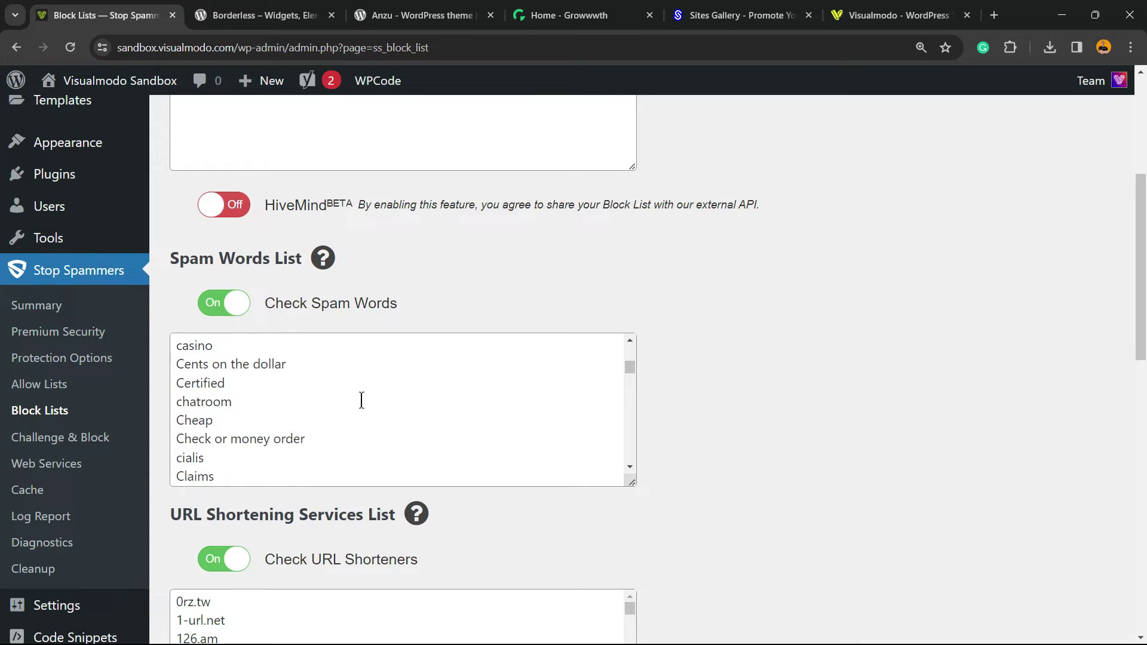
scroll(286, 376, "up", 5)
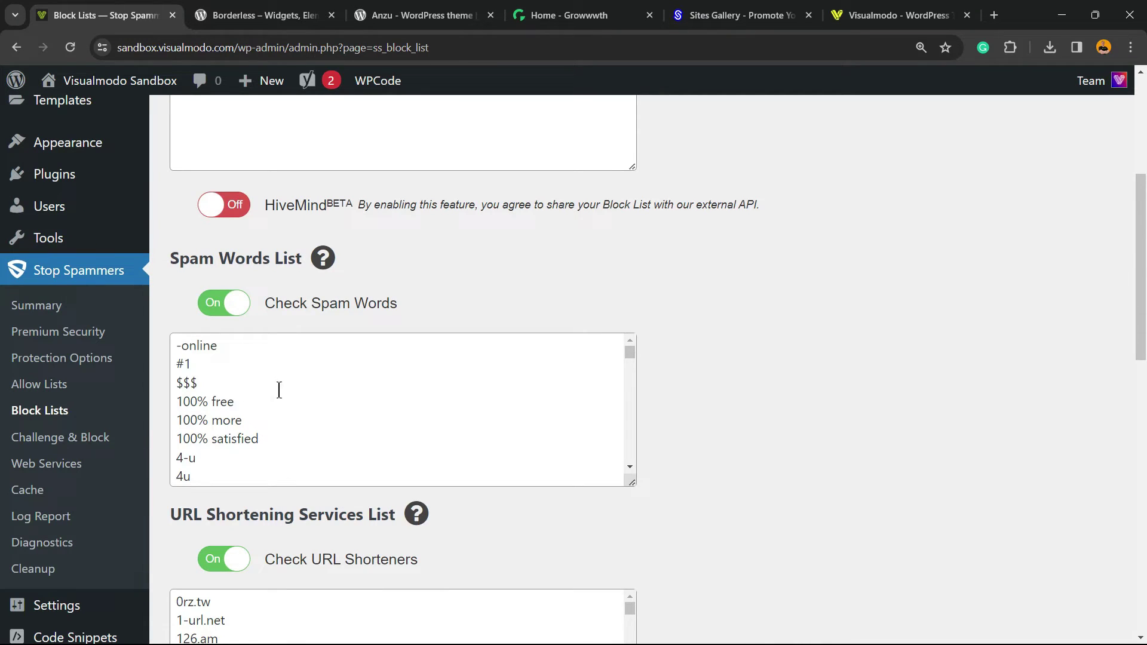
scroll(237, 389, "down", 10)
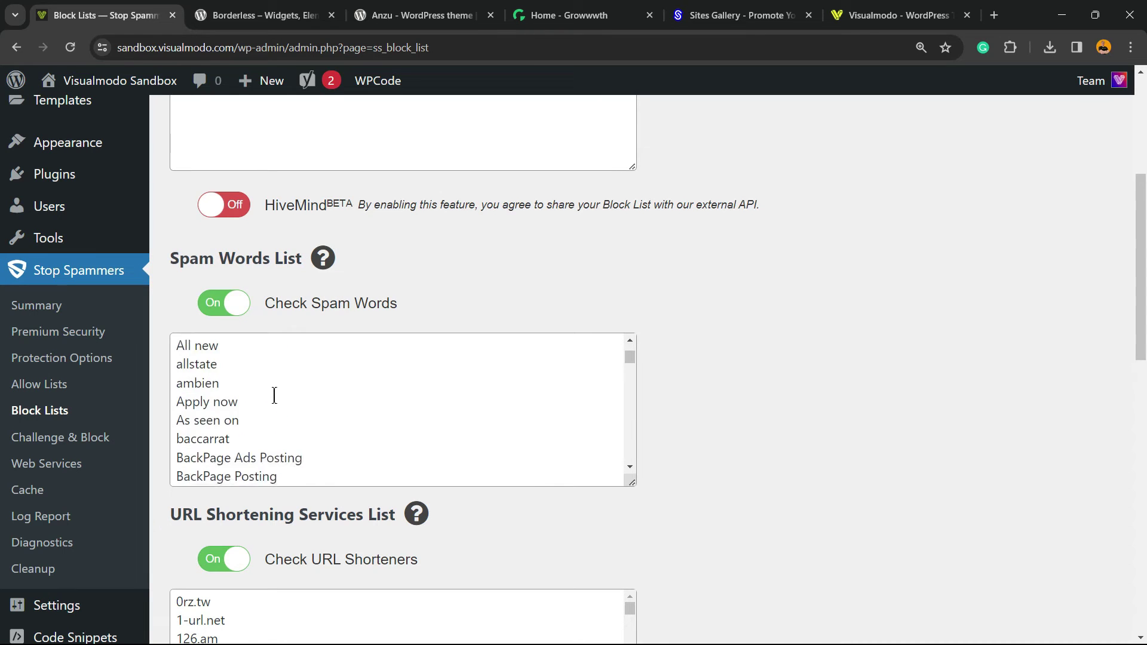
scroll(274, 385, "down", 15)
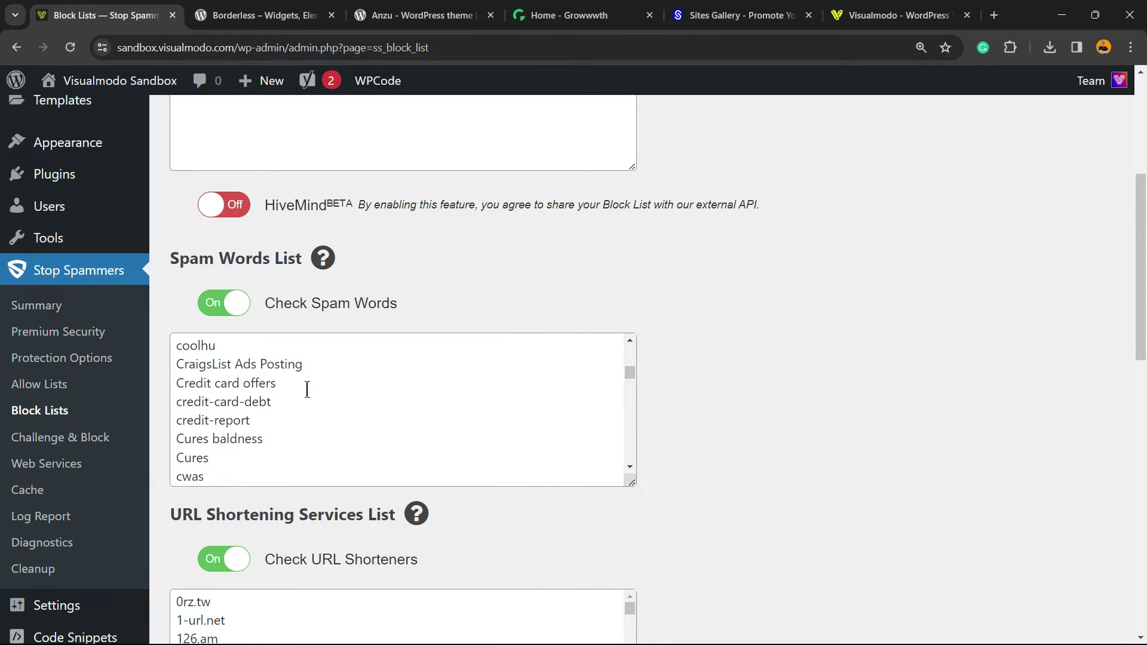
scroll(289, 398, "down", 15)
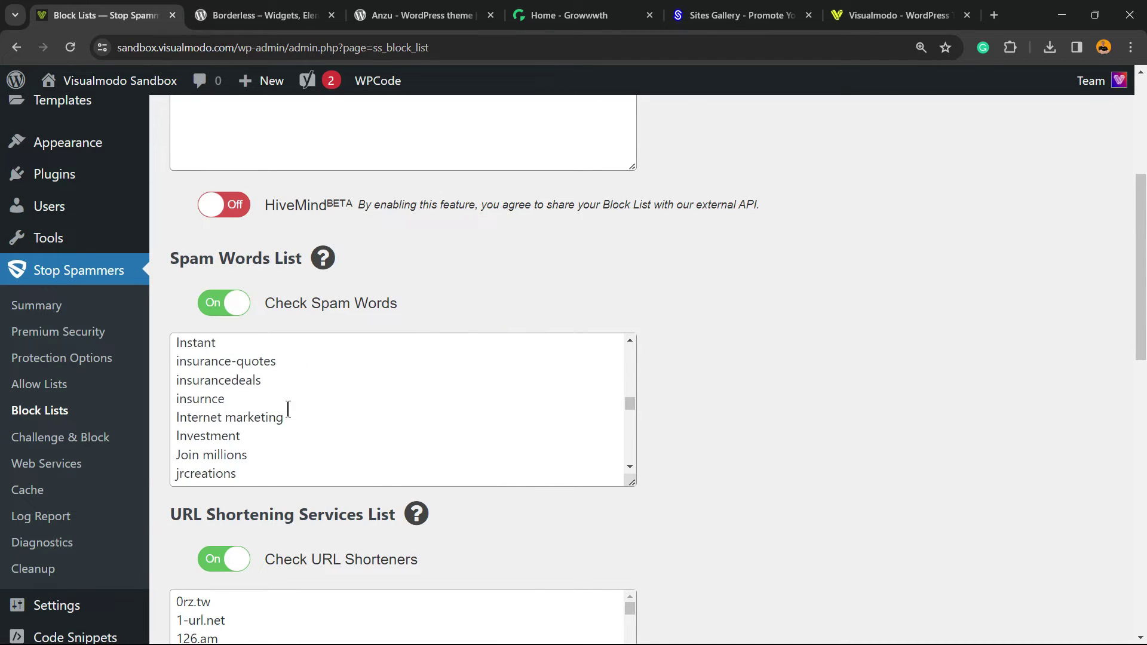
scroll(367, 329, "down", 5)
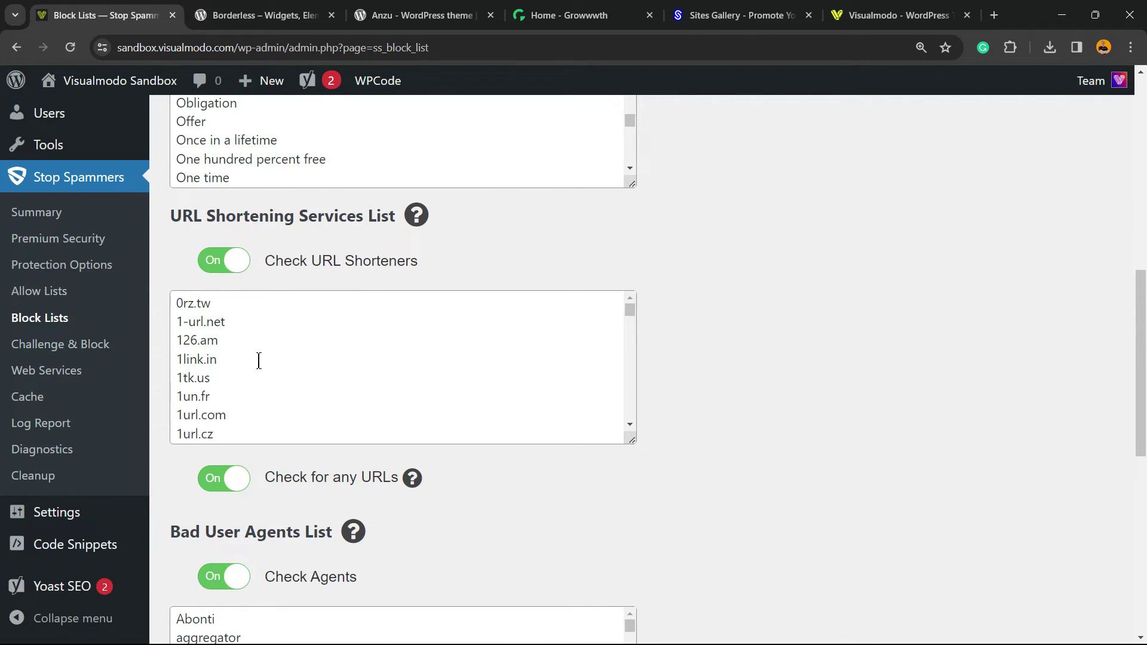
scroll(309, 337, "down", 3)
scroll(323, 457, "down", 3)
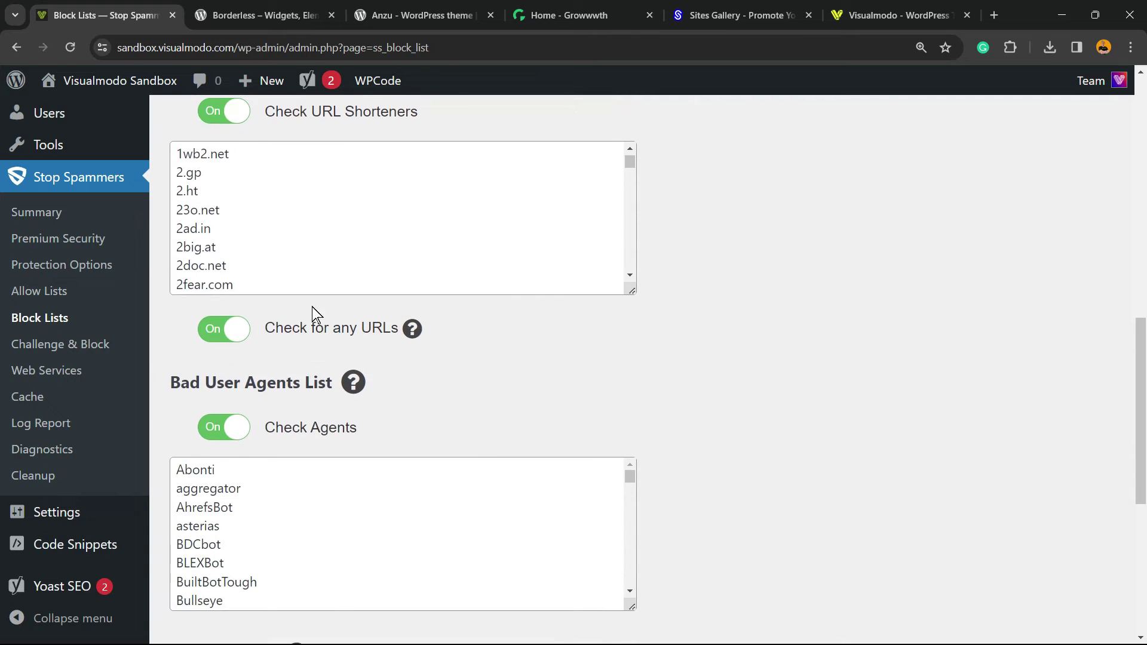
scroll(275, 234, "down", 15)
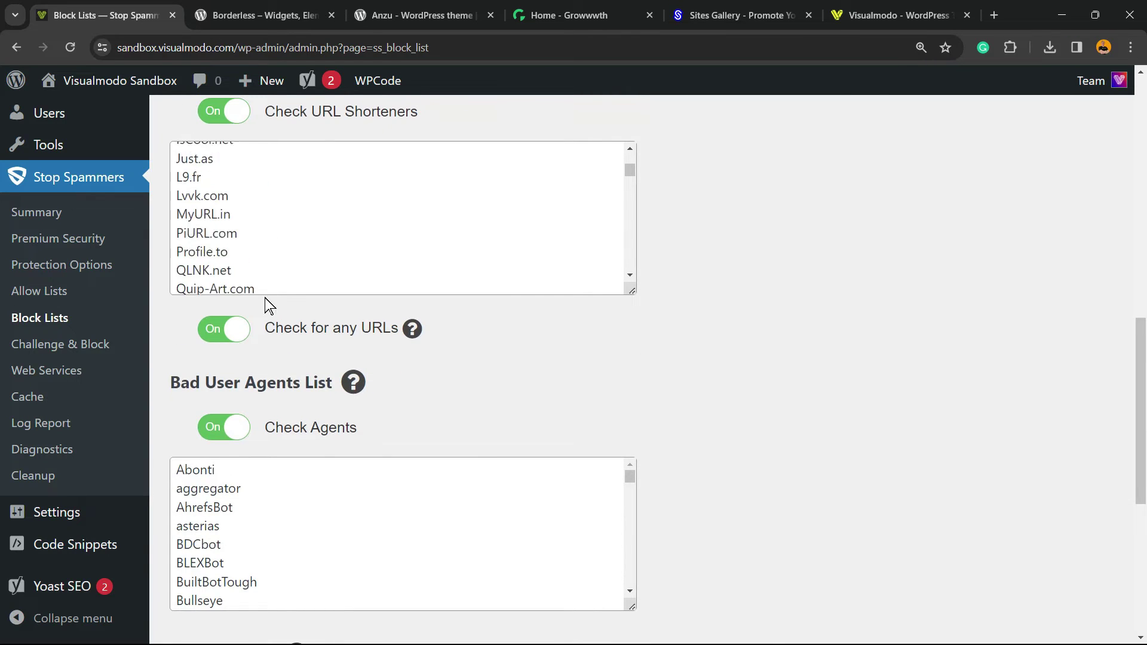
scroll(278, 393, "down", 3)
scroll(274, 388, "down", 20)
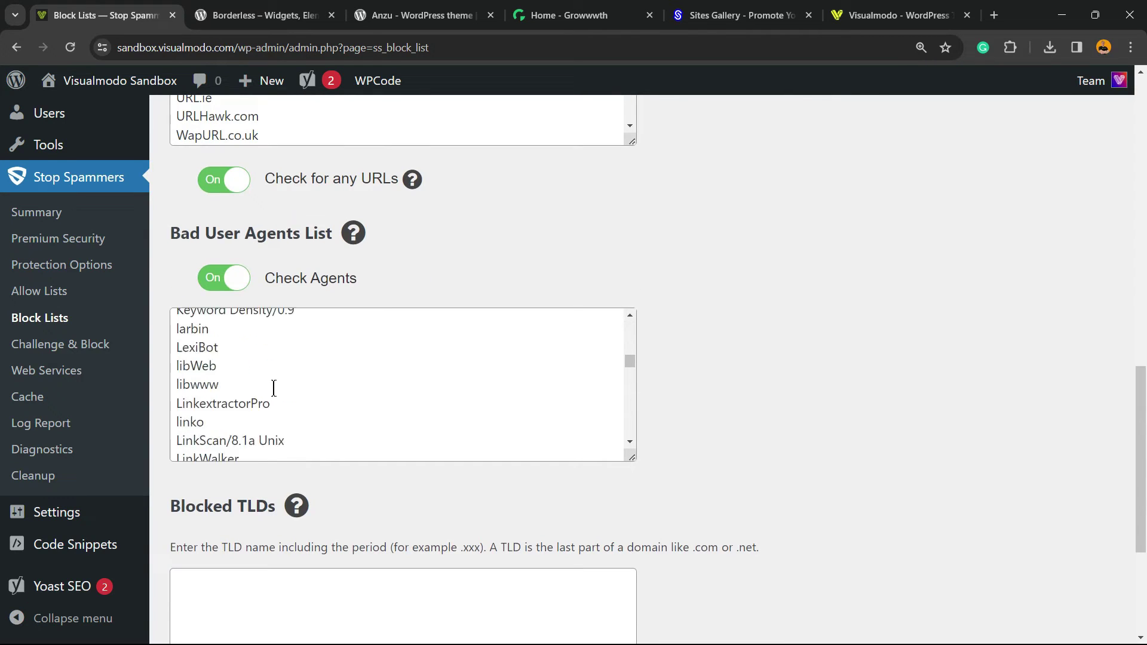
scroll(274, 387, "down", 8)
scroll(272, 388, "up", 15)
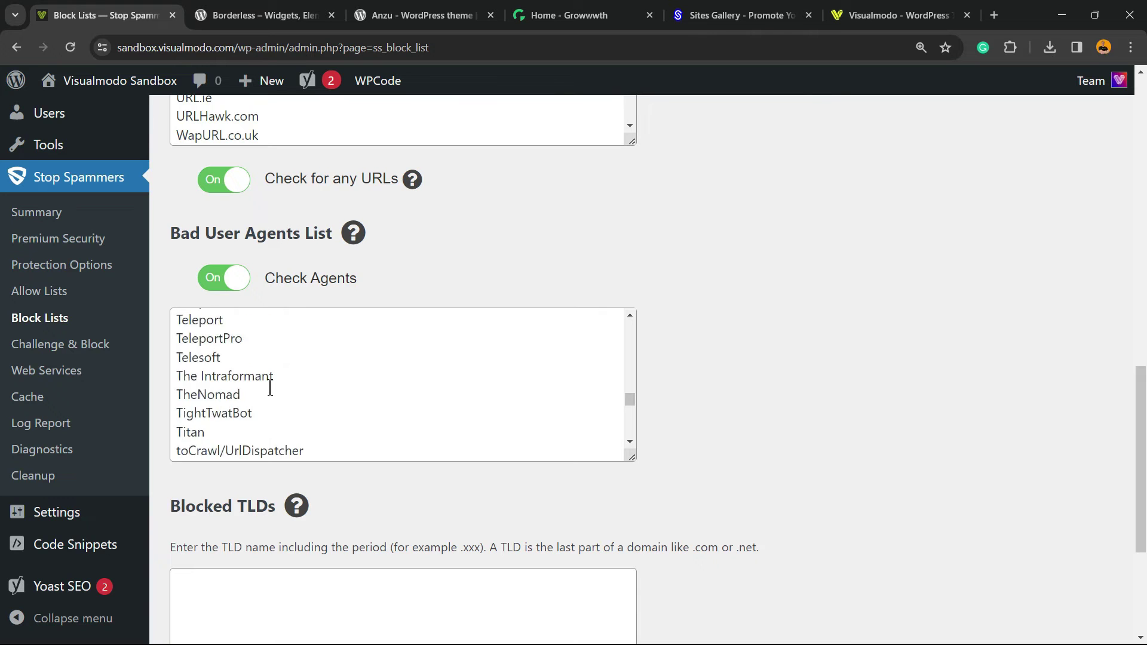
scroll(269, 389, "up", 20)
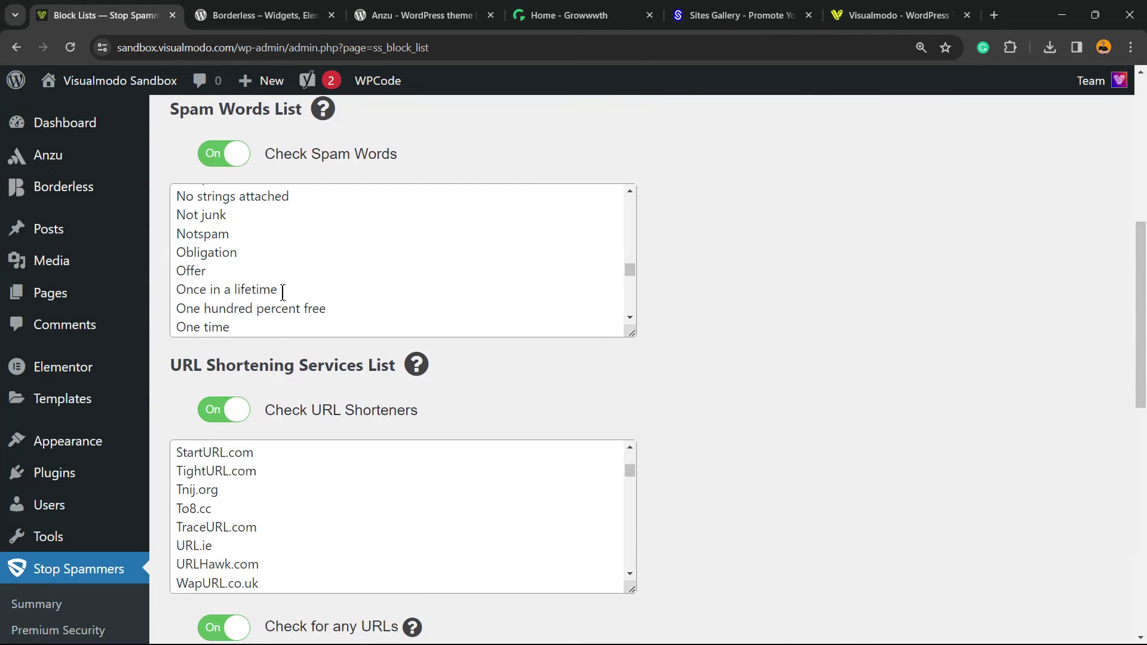
scroll(277, 336, "up", 8)
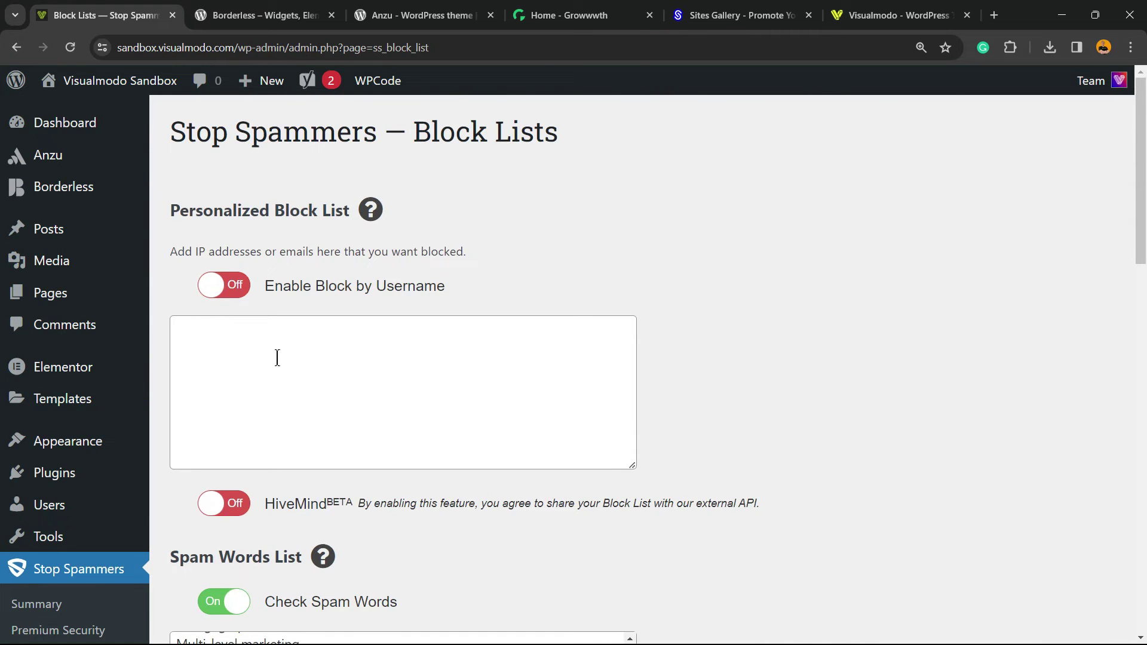
scroll(277, 357, "down", 20)
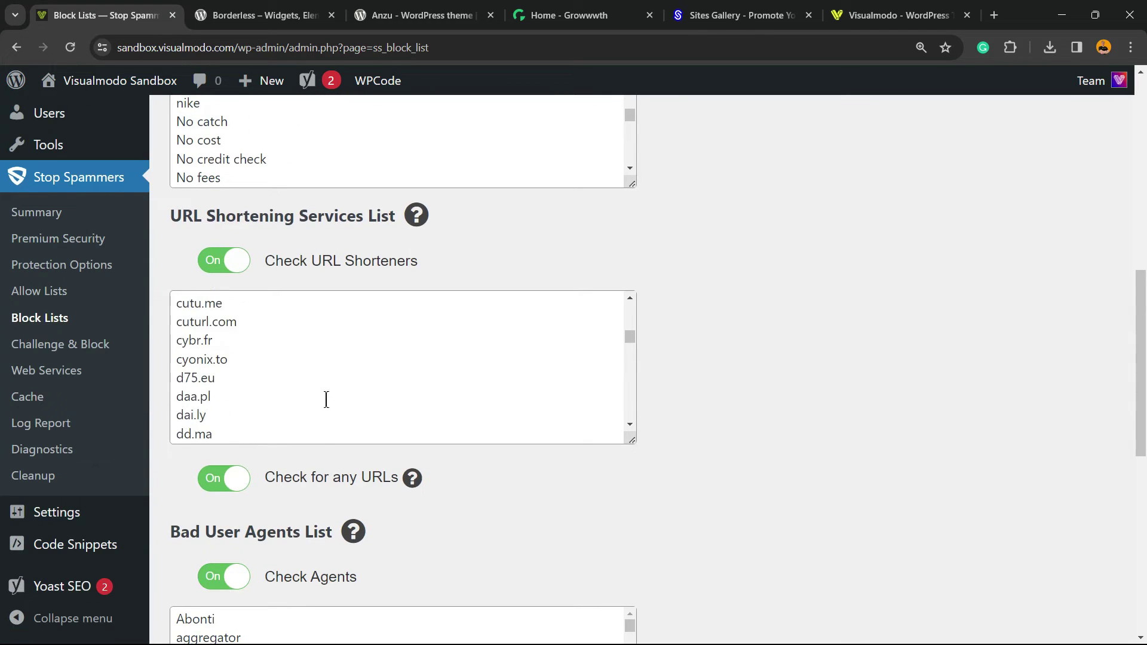
scroll(327, 400, "down", 12)
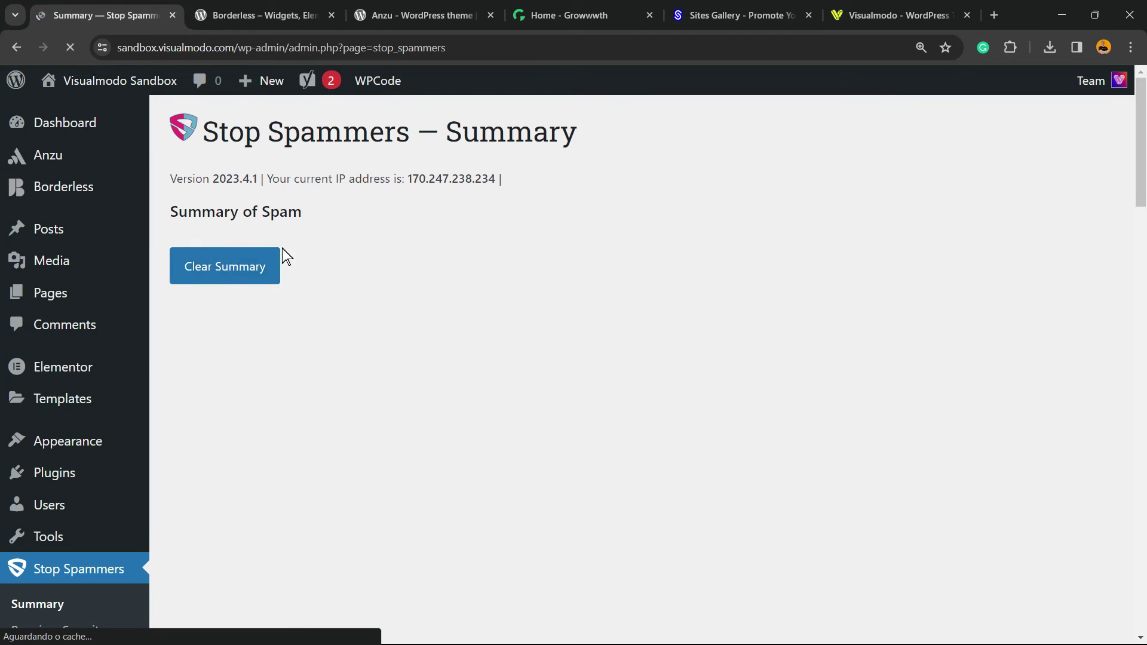
Browse the Summary page option cards, then go to the Stop Spammers Cache page.
scroll(143, 395, "down", 6)
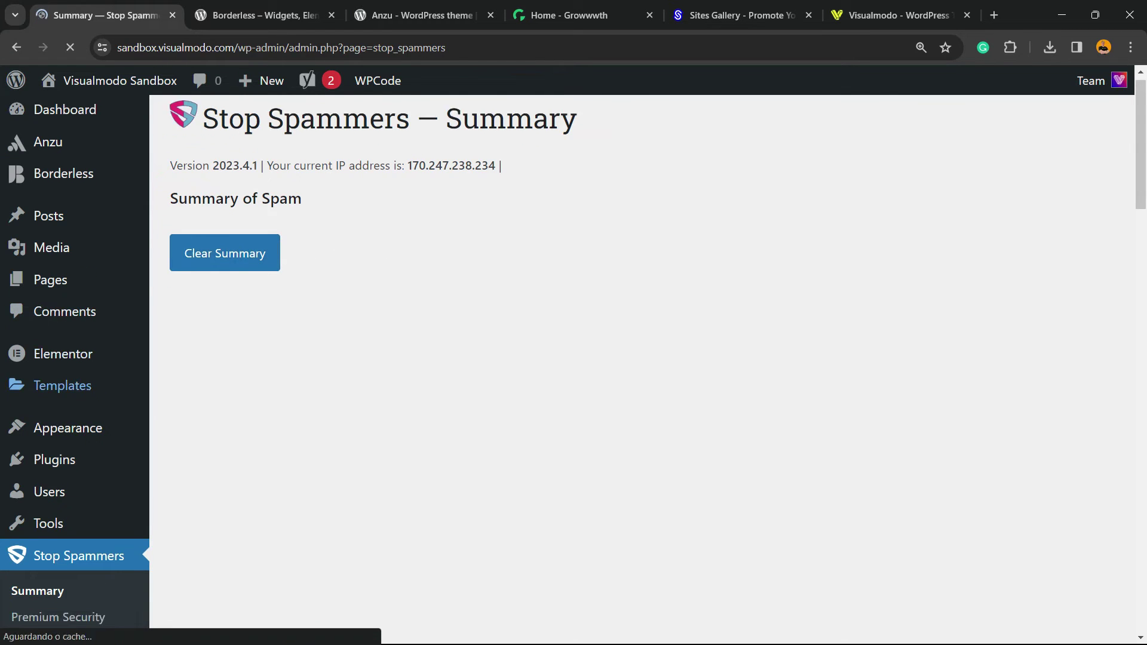
scroll(377, 340, "up", 6)
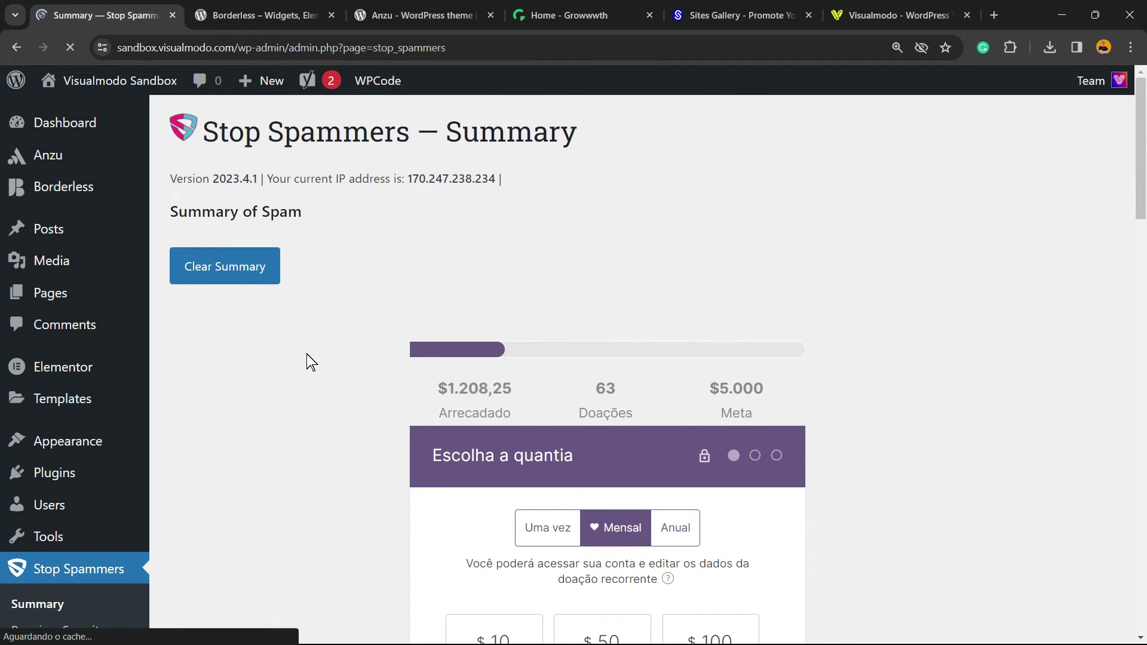
scroll(306, 359, "down", 3)
scroll(261, 319, "down", 15)
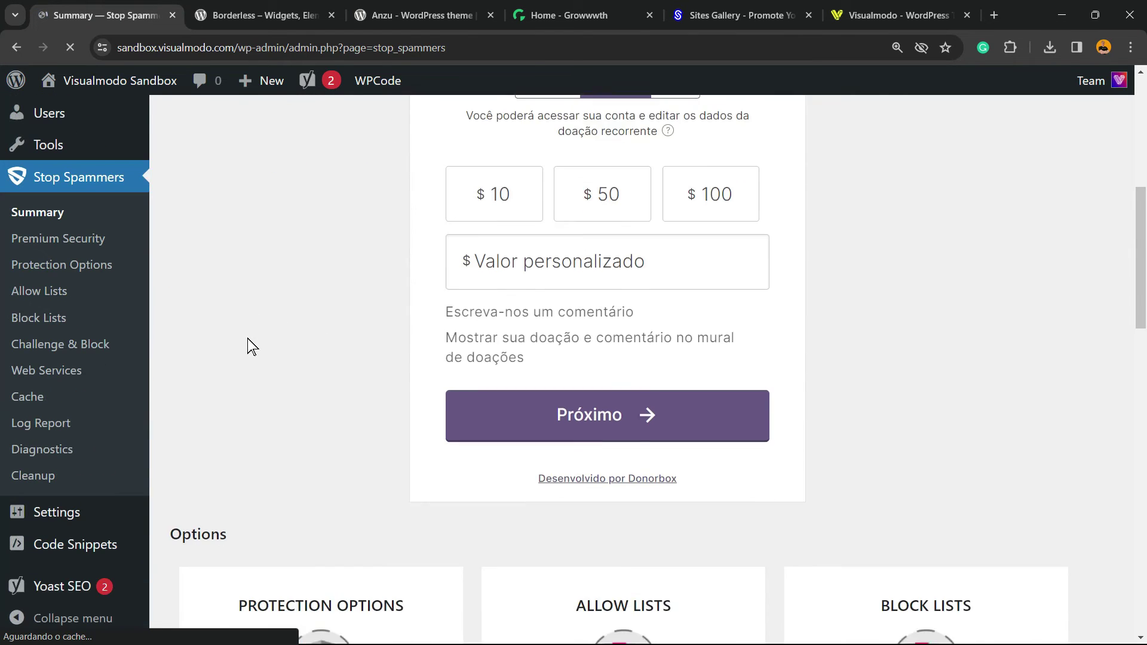
scroll(275, 344, "down", 5)
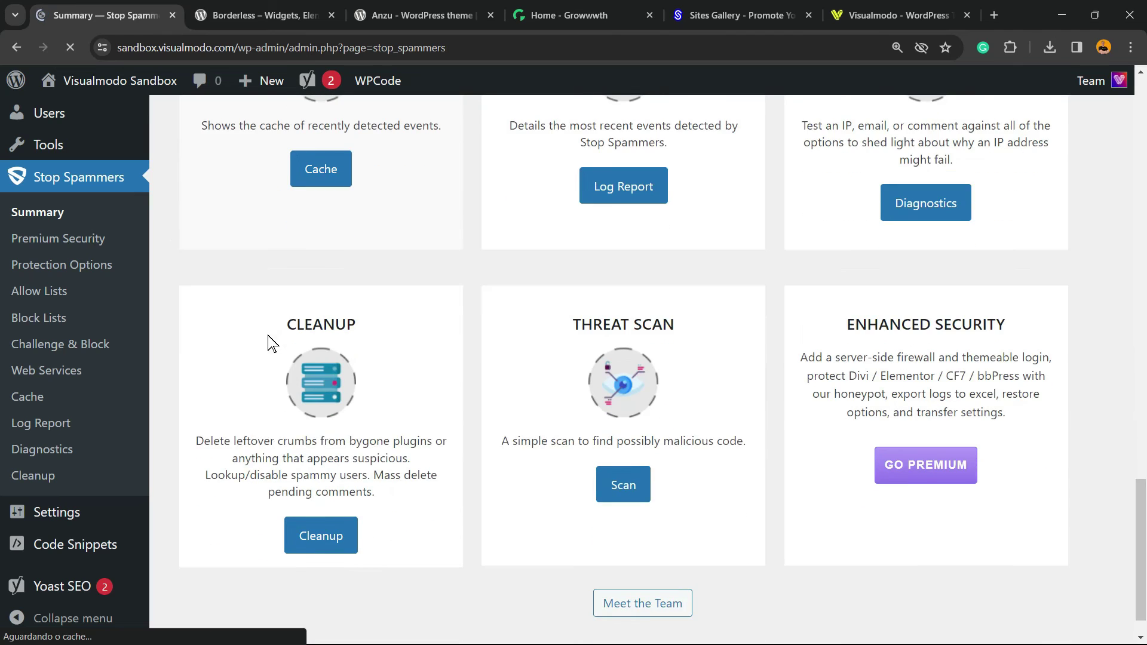
scroll(256, 361, "up", 10)
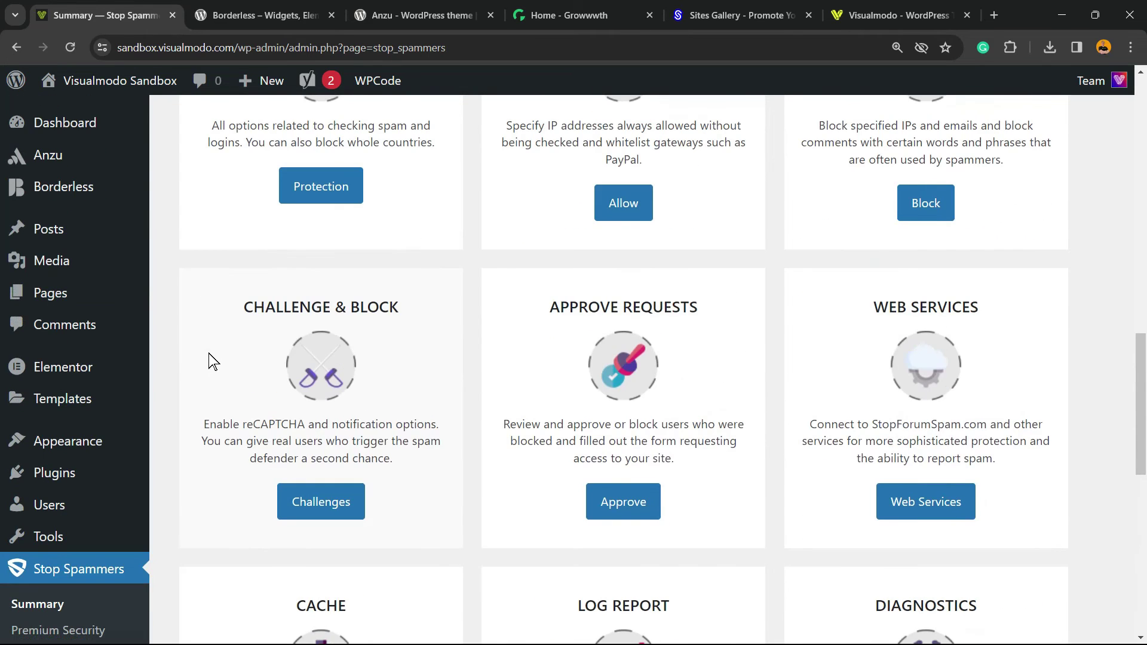
scroll(82, 380, "down", 5)
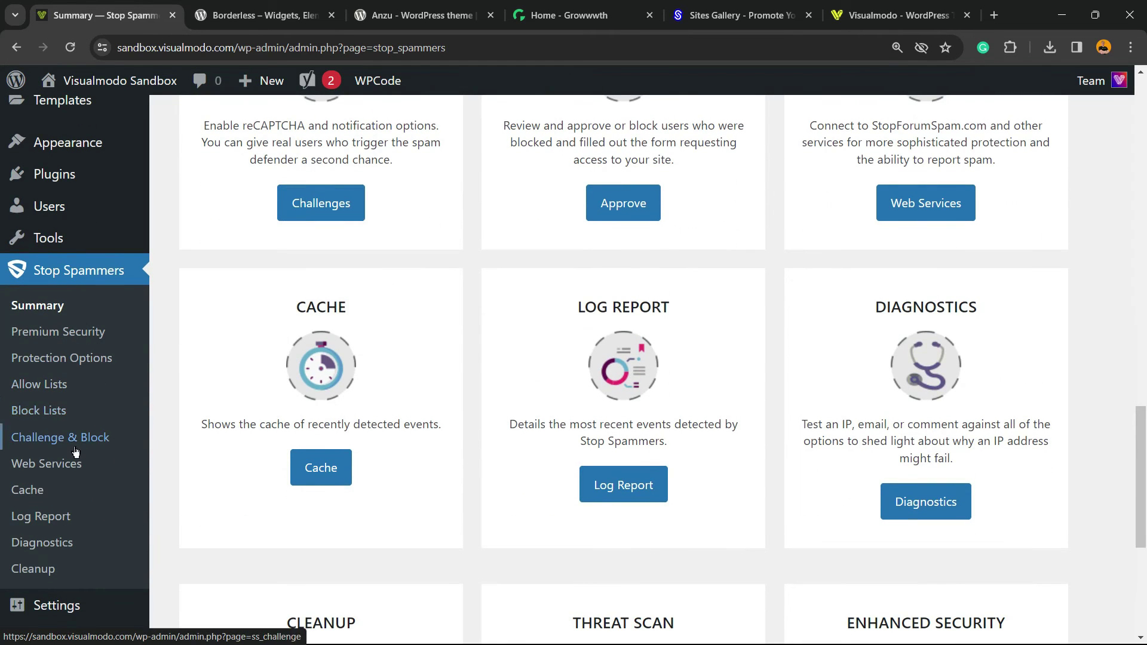
left_click(23, 495)
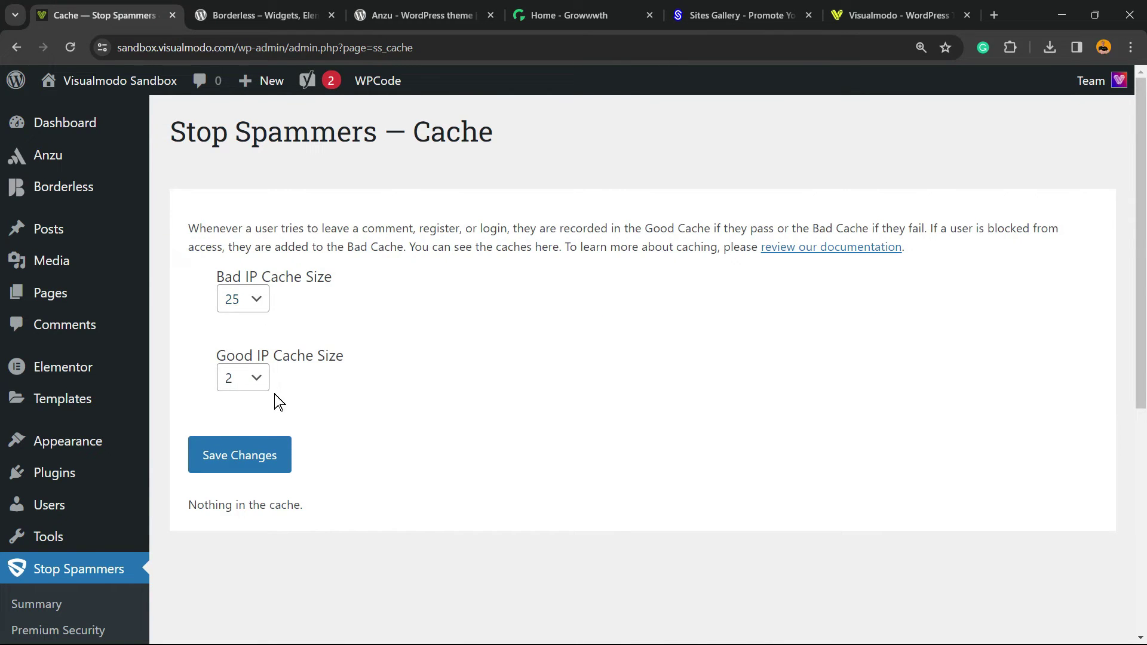
Scroll down and back up the Cache page's IP cache settings.
scroll(90, 370, "down", 5)
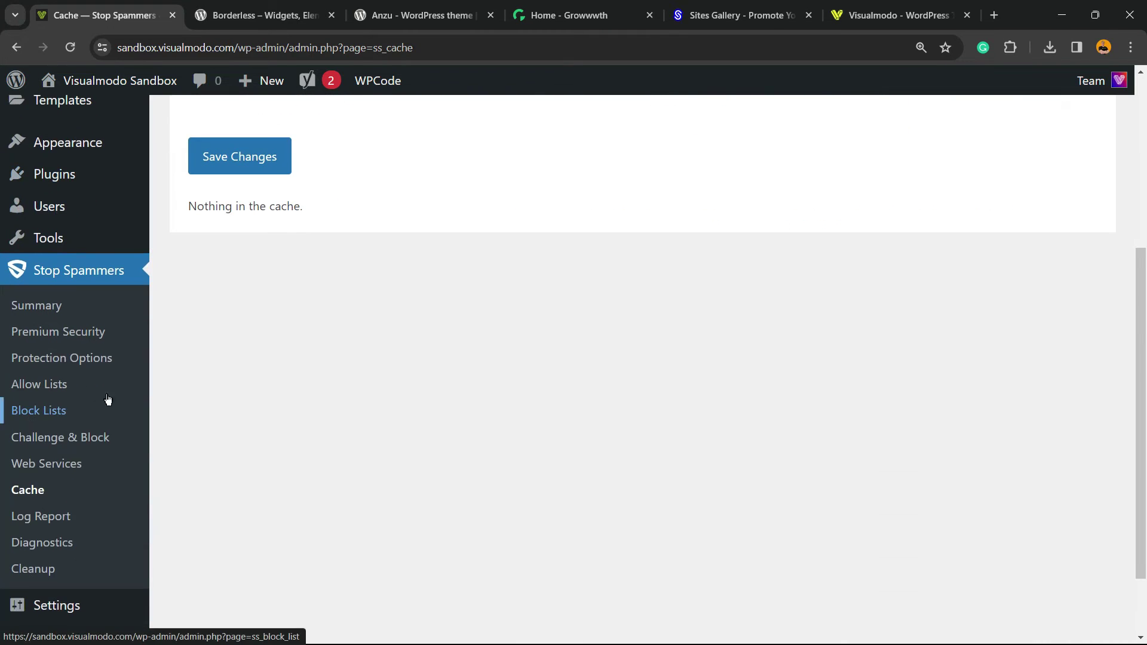
scroll(290, 366, "up", 3)
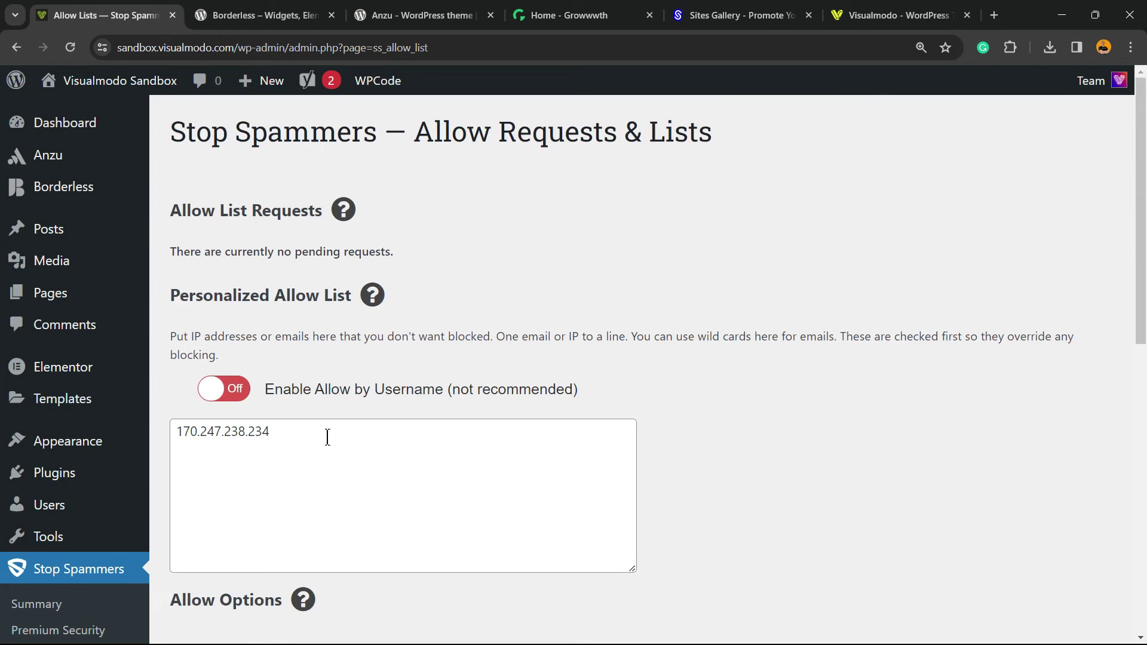
scroll(328, 438, "down", 5)
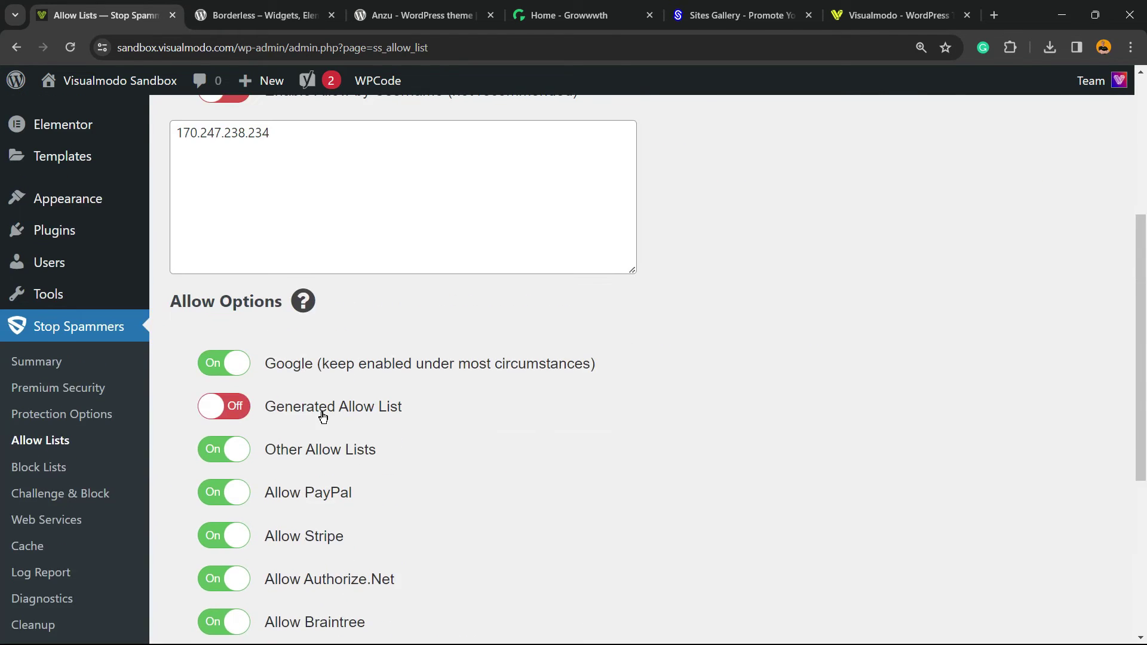
scroll(322, 417, "up", 2)
scroll(320, 414, "down", 5)
scroll(322, 411, "up", 2)
scroll(319, 410, "down", 2)
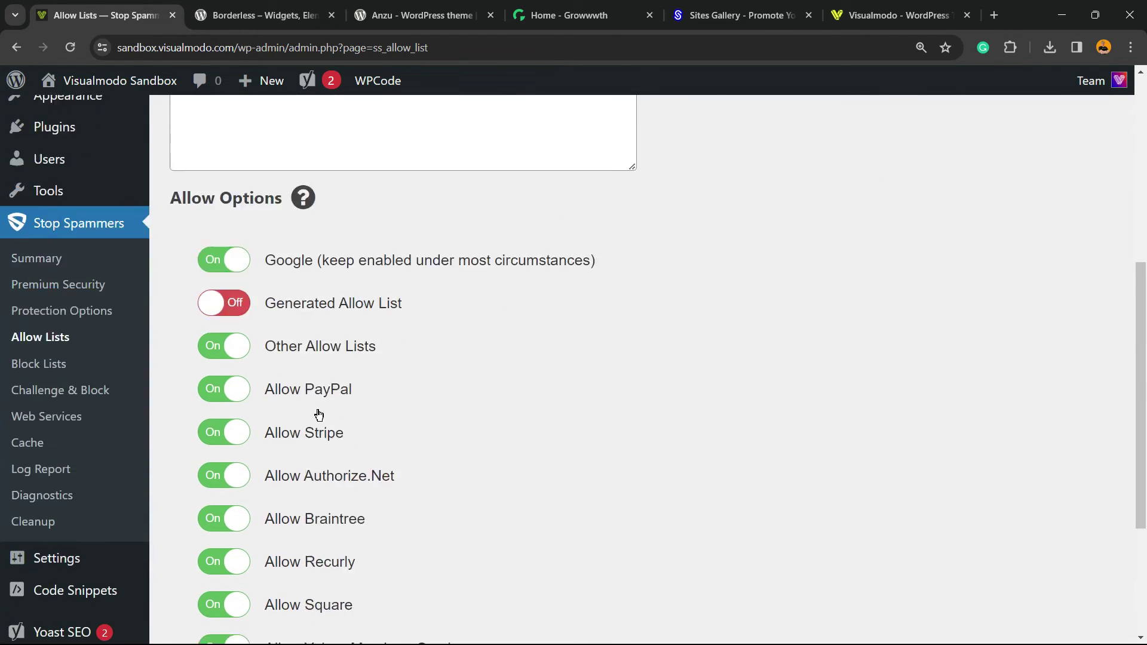
scroll(319, 414, "down", 1)
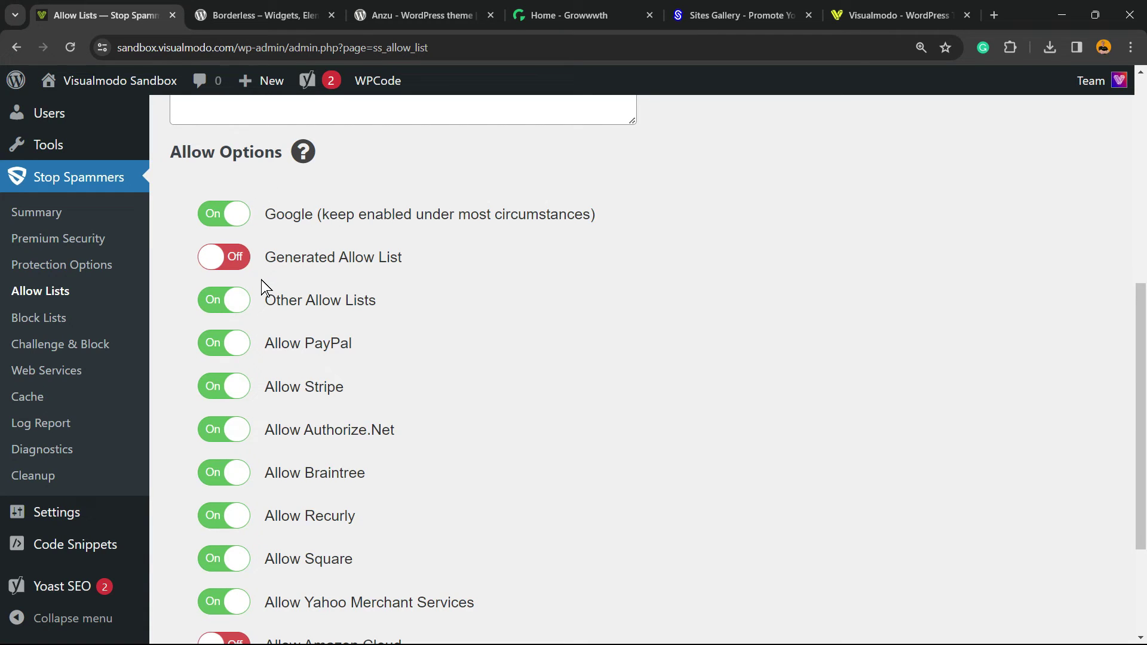
scroll(263, 287, "down", 3)
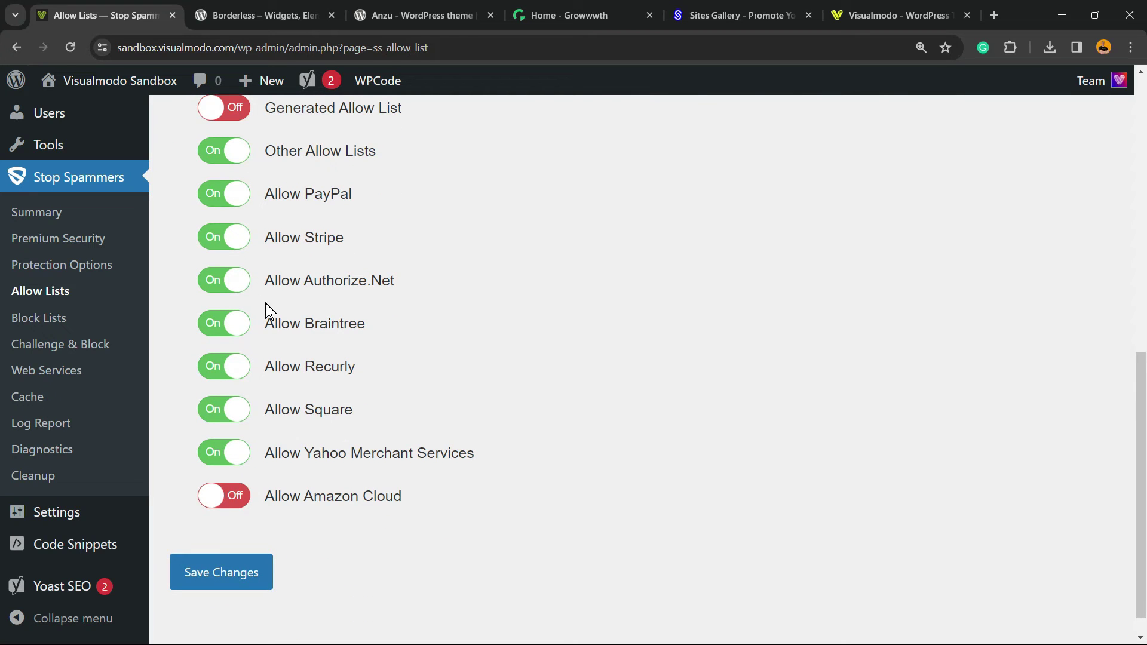
scroll(381, 325, "up", 6)
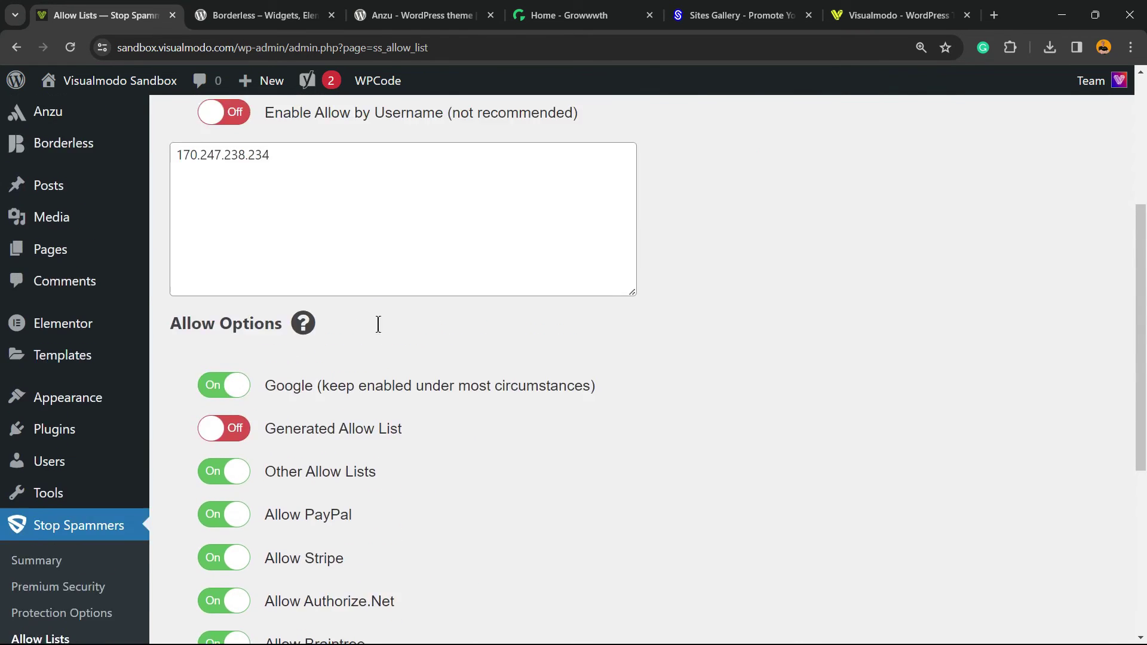
scroll(378, 325, "up", 2)
scroll(364, 326, "up", 4)
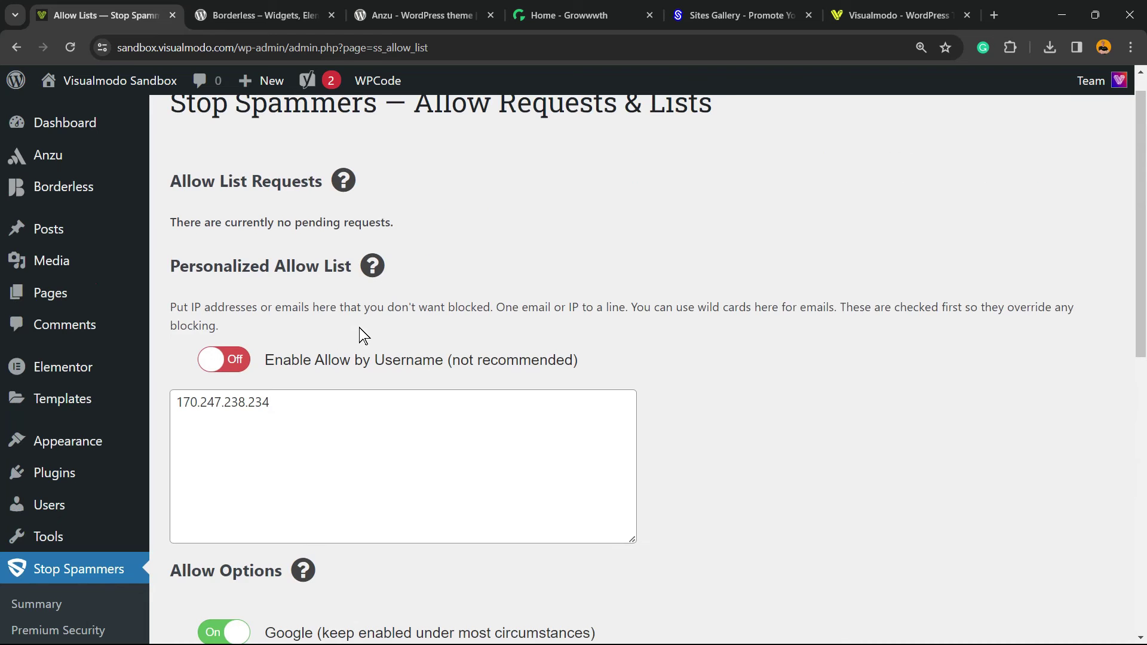
scroll(211, 324, "down", 12)
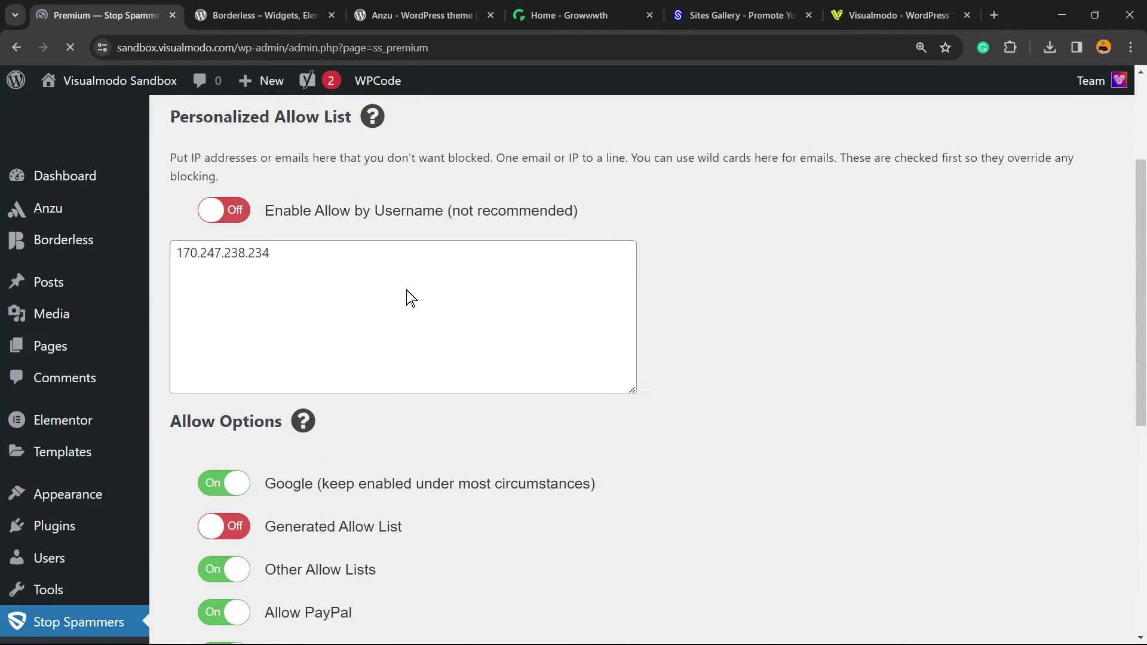
Browse the Premium Security features, open Block Lists, then switch to the Borderless tab.
scroll(417, 289, "down", 5)
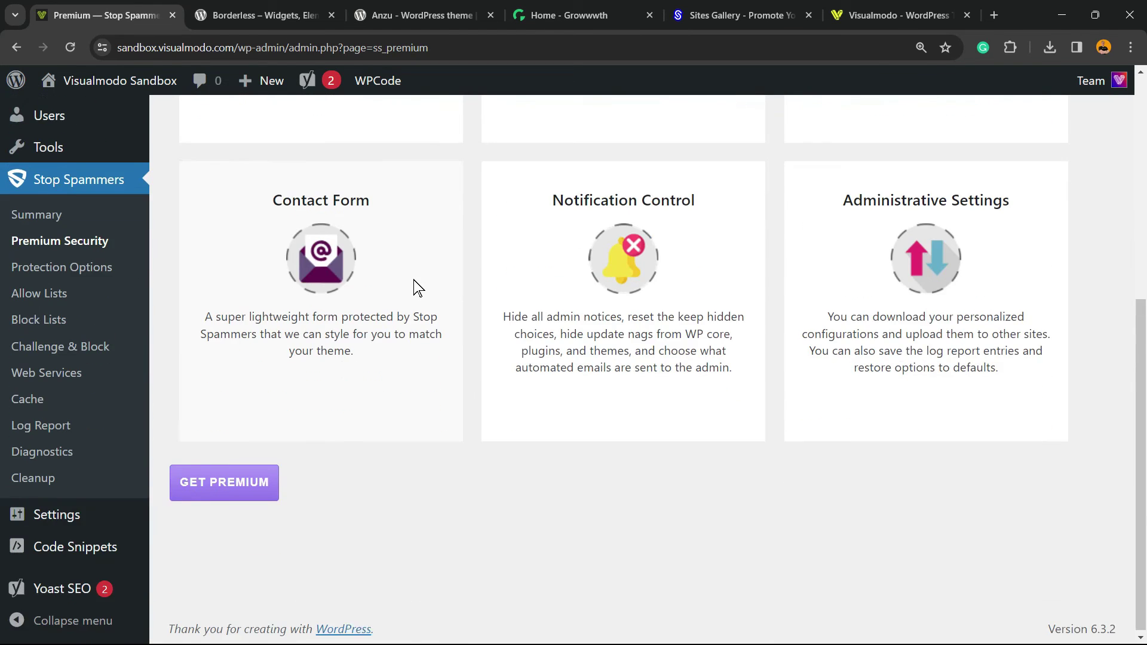
scroll(320, 291, "up", 7)
scroll(319, 291, "down", 5)
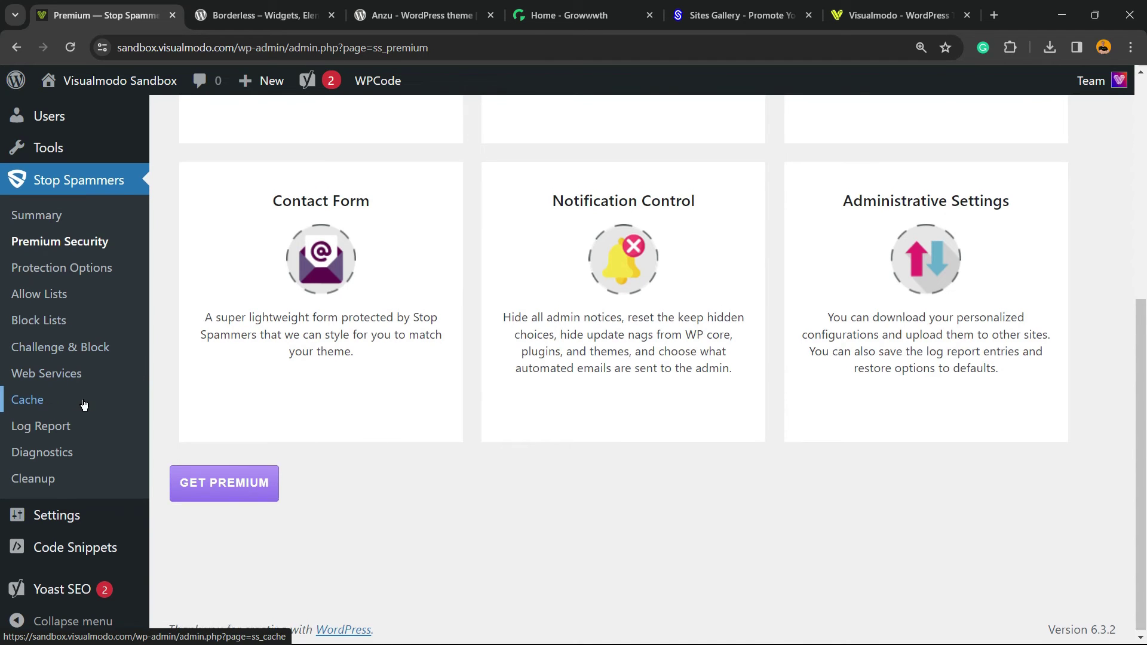
scroll(84, 406, "up", 5)
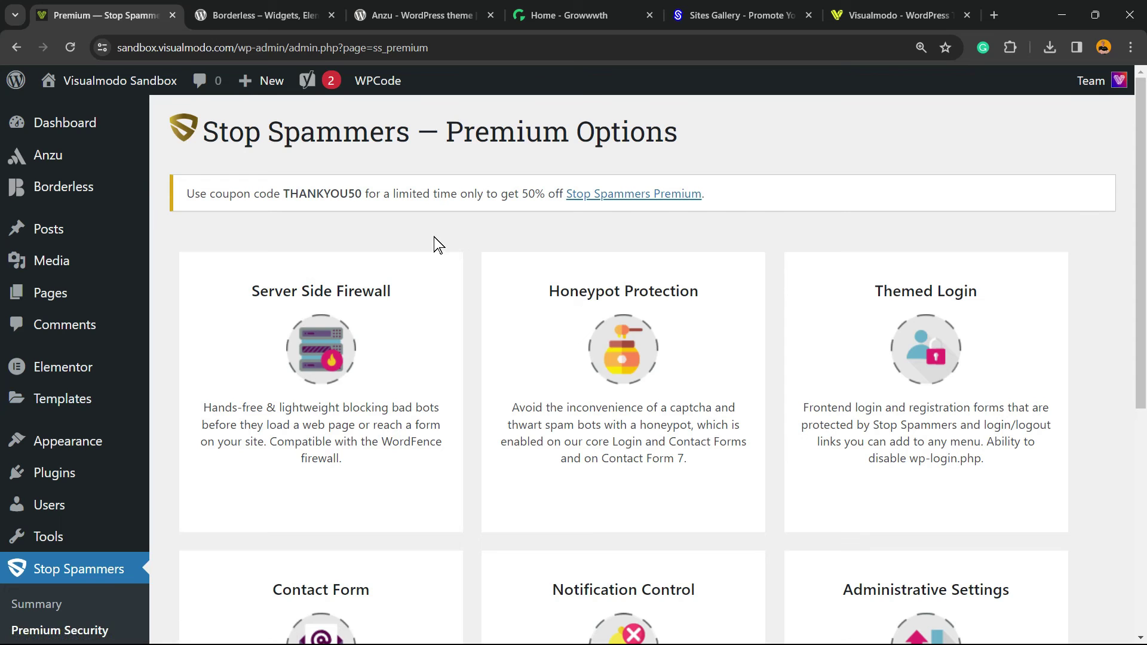
scroll(417, 235, "down", 3)
scroll(274, 257, "up", 3)
scroll(67, 437, "down", 5)
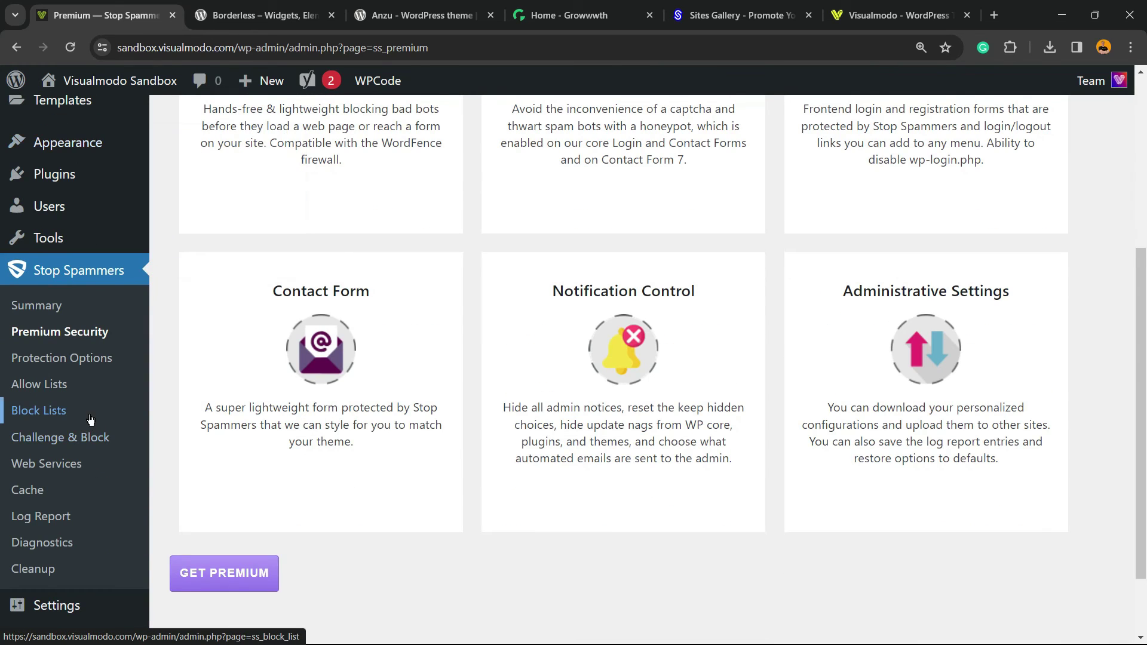
left_click(84, 421)
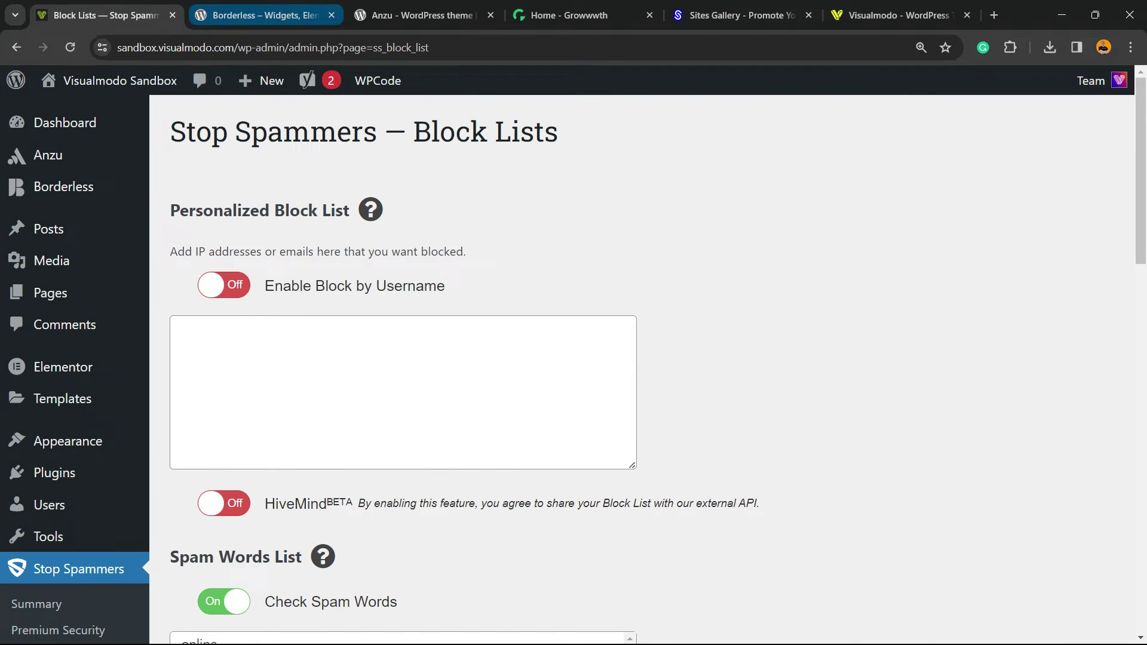
left_click(257, 15)
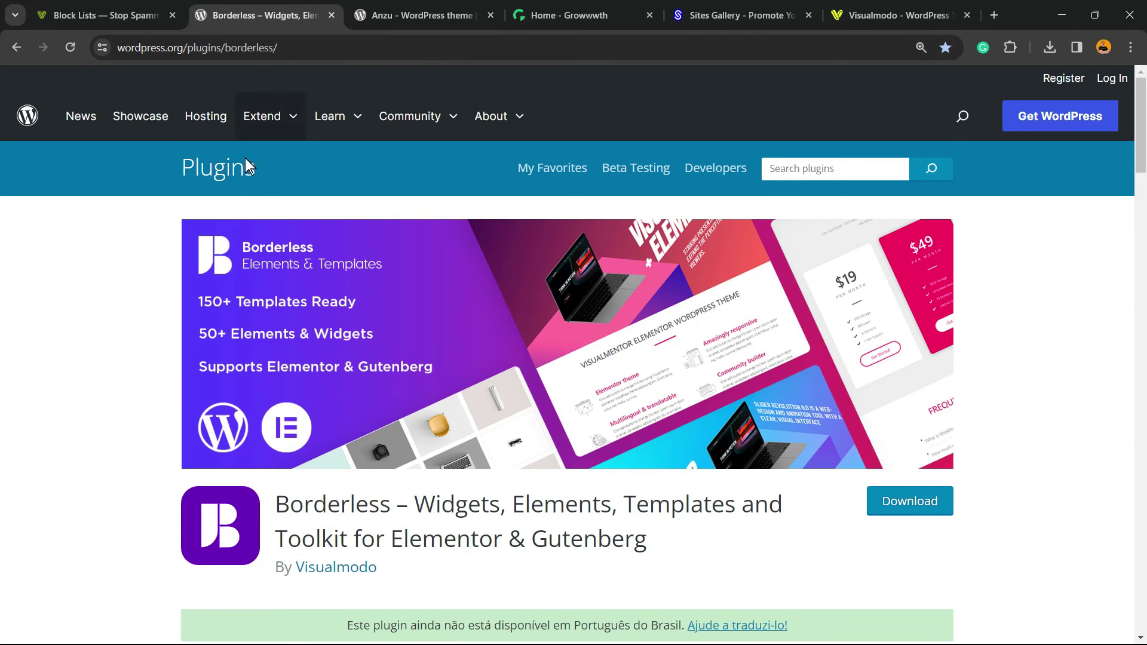
Highlight the Borderless plugin title, then the Anzu theme name and heading.
double_click(314, 513)
triple_click(338, 514)
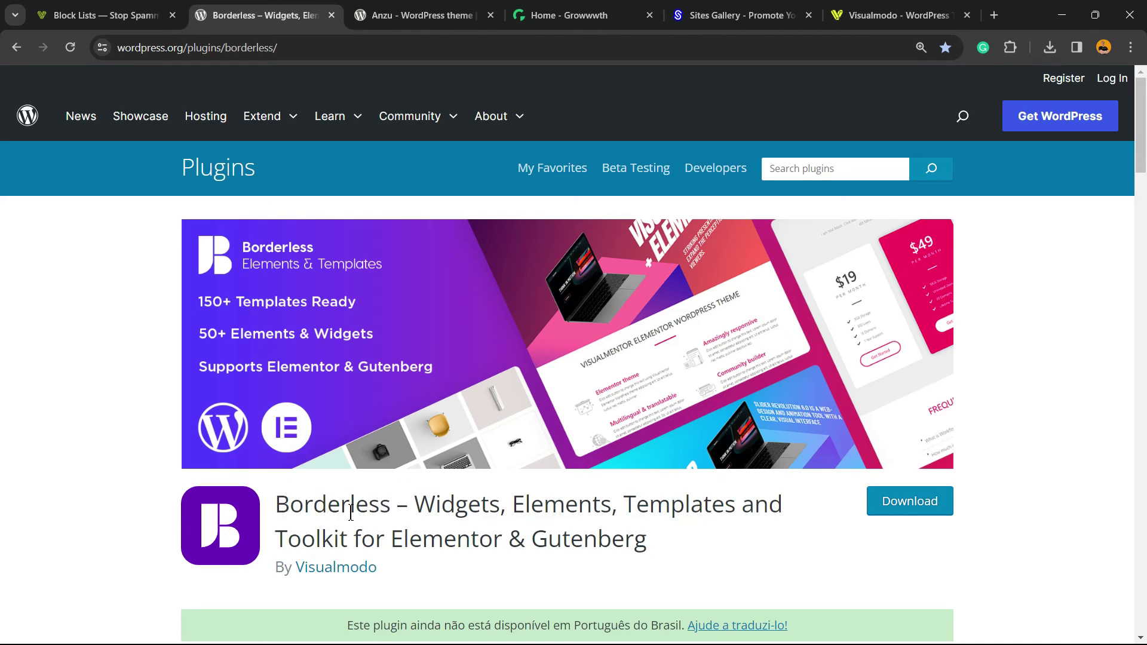
double_click(350, 513)
left_click(394, 15)
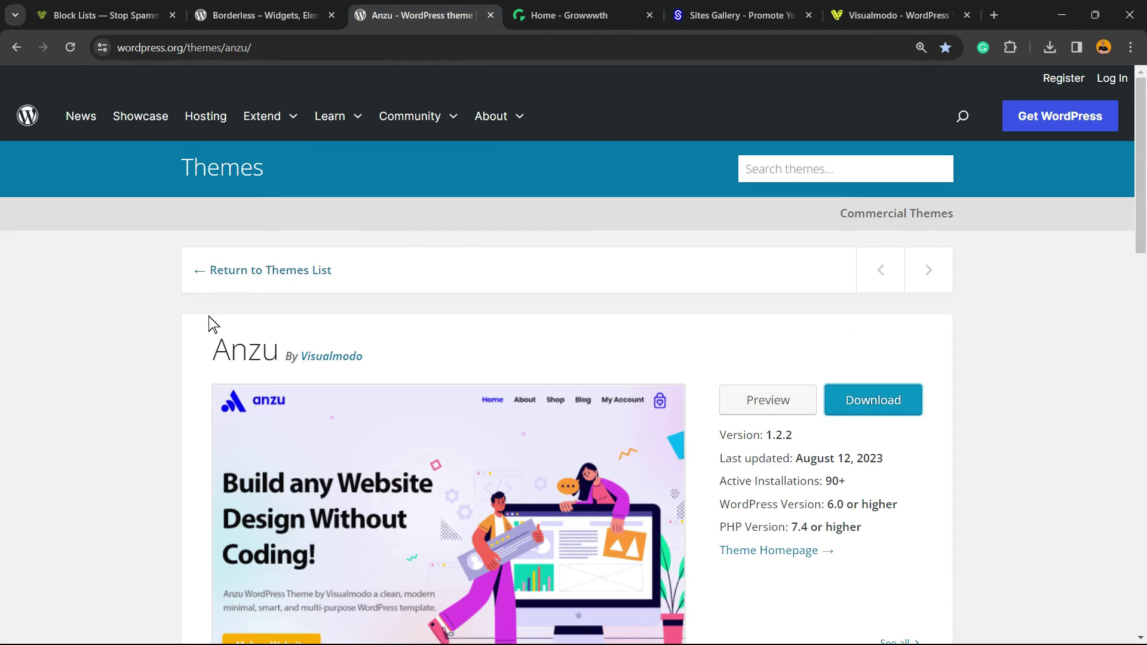
double_click(231, 346)
triple_click(232, 347)
double_click(232, 347)
triple_click(231, 346)
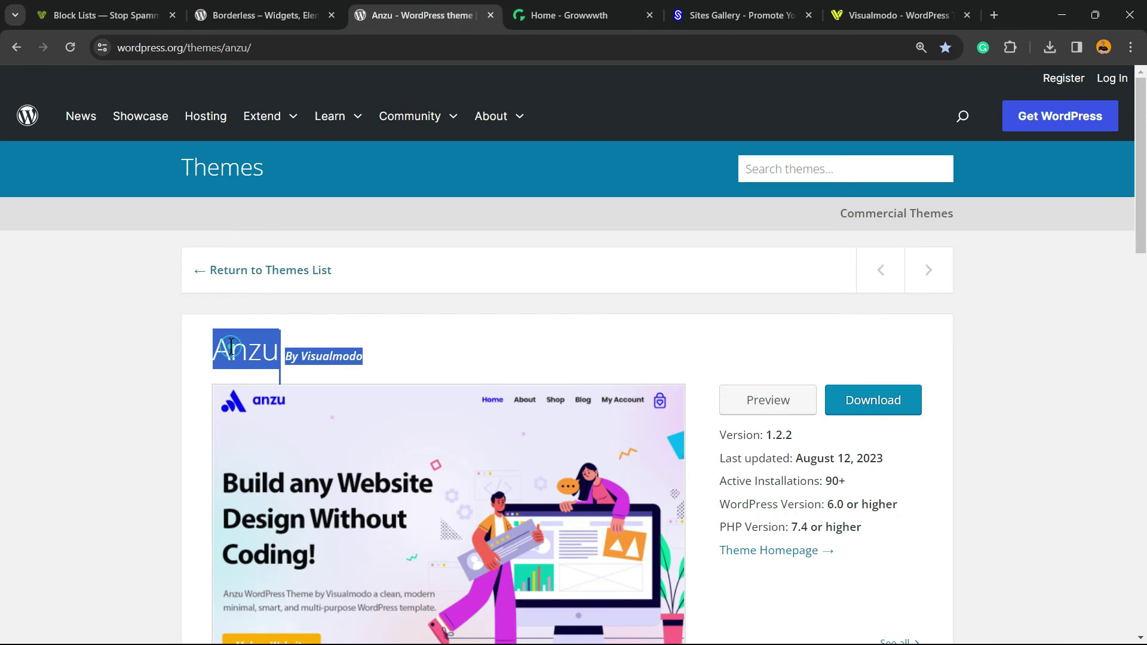
Scroll through the Growwwth and Sites Gallery sites, ending on the Visualmodo homepage.
left_click(541, 16)
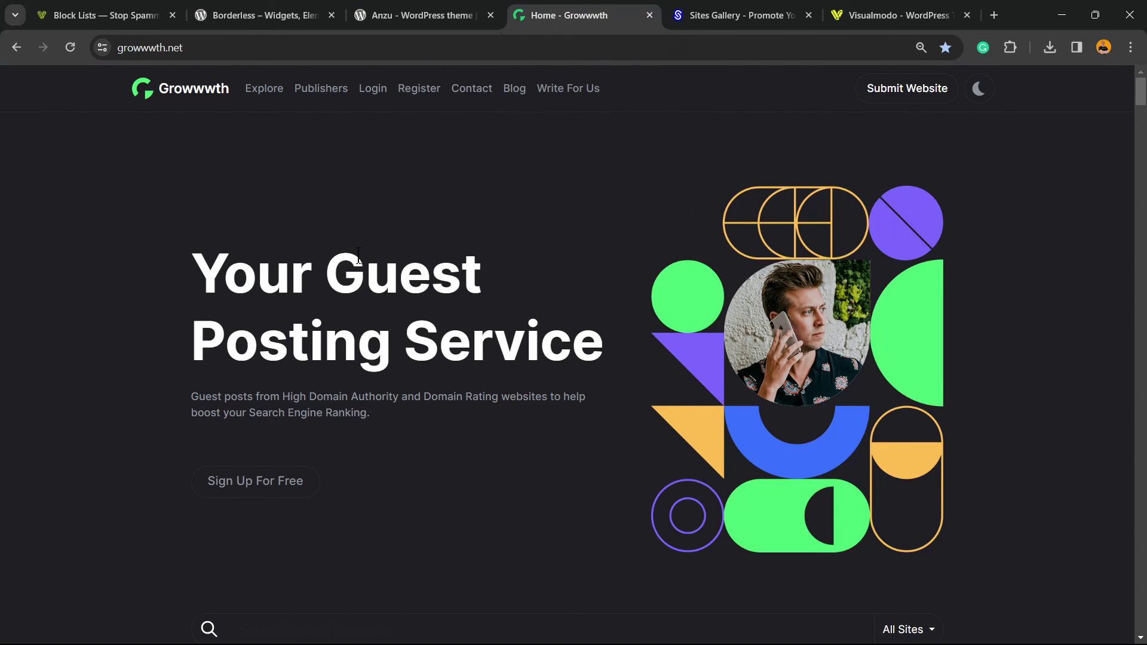
scroll(253, 197, "down", 7)
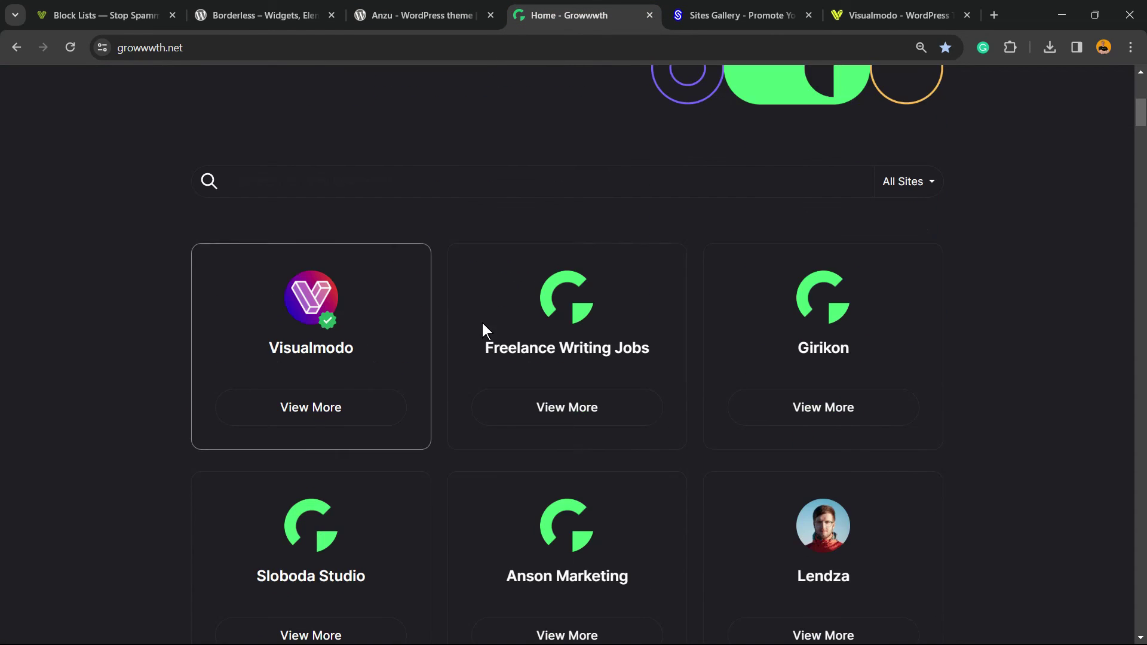
scroll(427, 364, "down", 5)
scroll(427, 364, "up", 15)
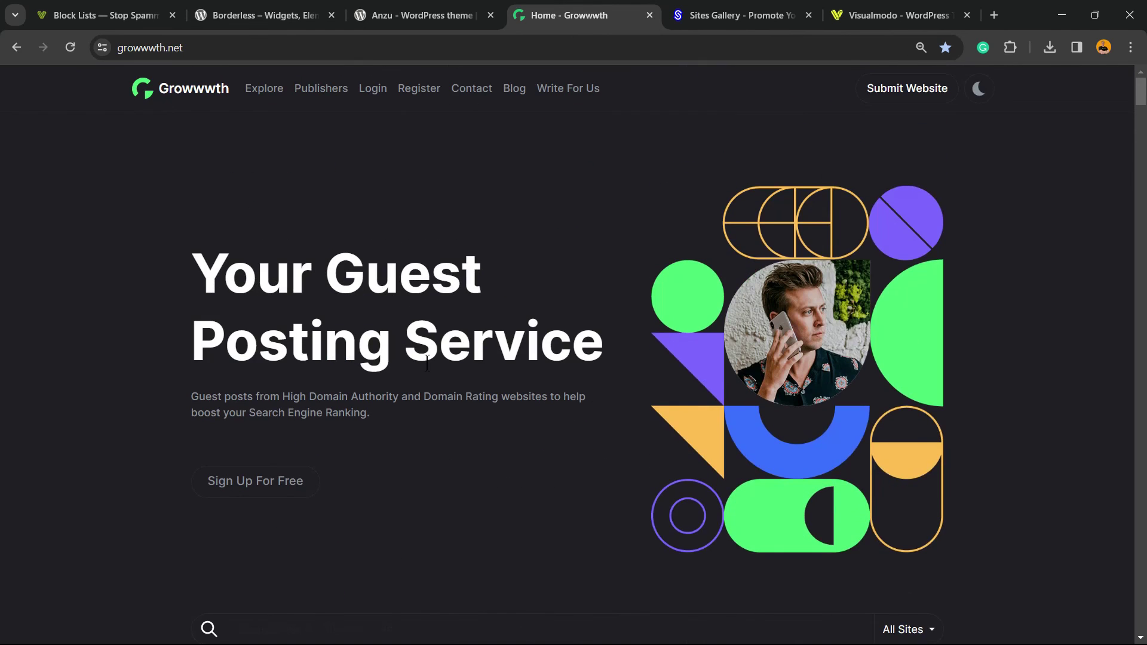
key("ctrl+Tab")
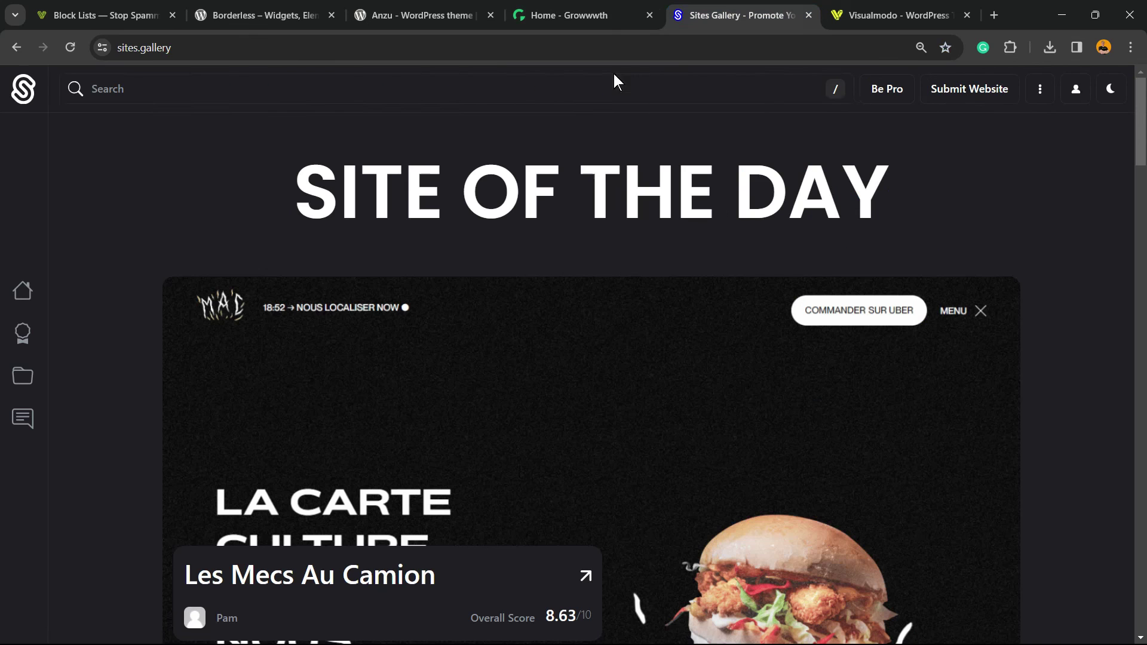
scroll(271, 327, "down", 8)
scroll(269, 321, "down", 15)
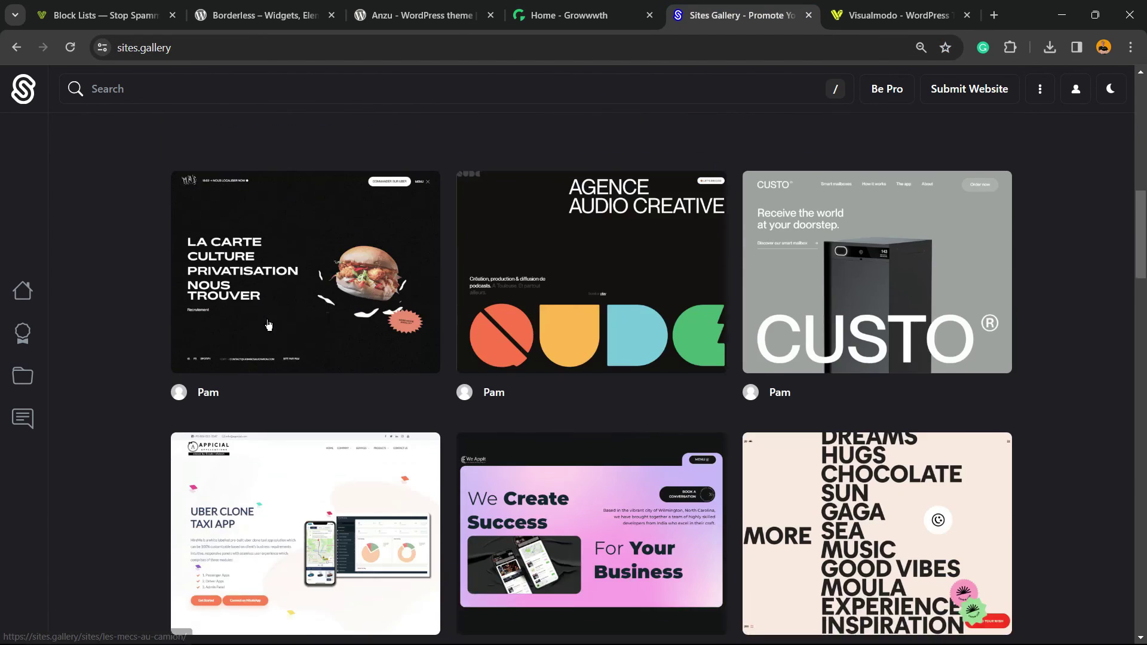
key("ctrl+Tab")
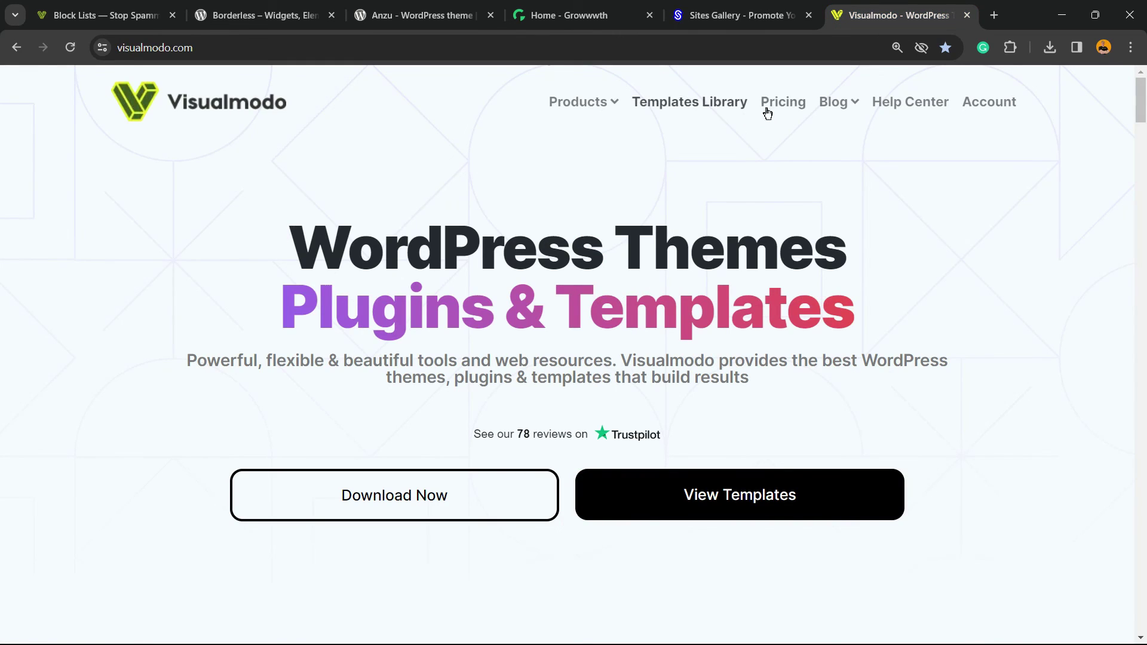
Open Visualmodo's Templates Library and scroll through templates such as Charity and Model.
left_click(729, 103)
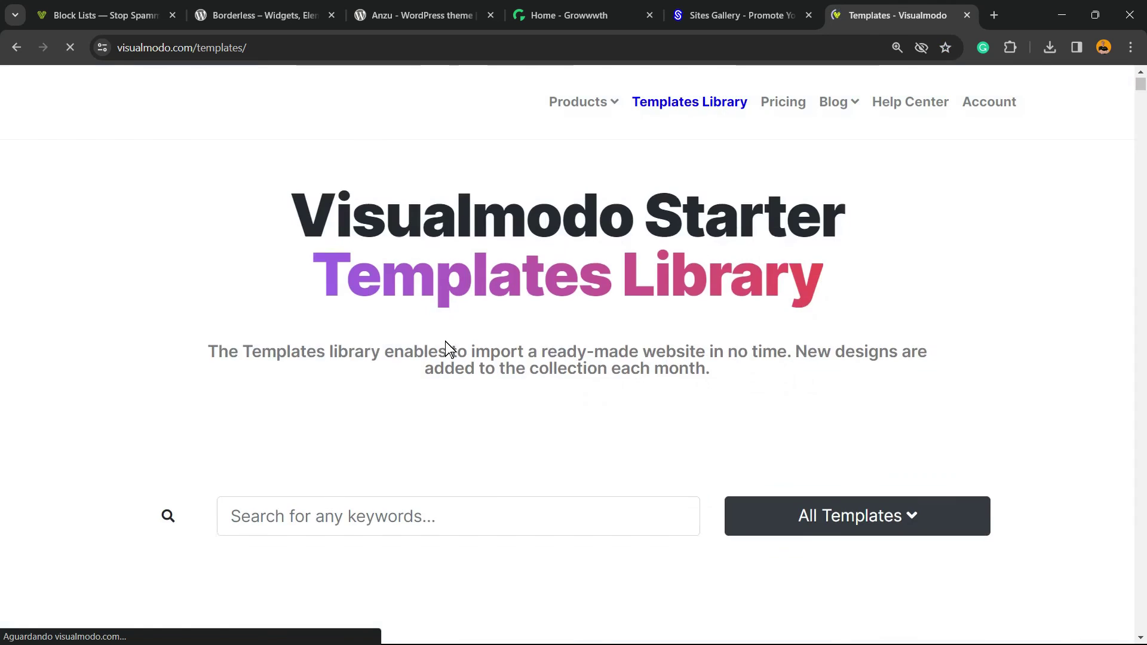
scroll(446, 342, "down", 10)
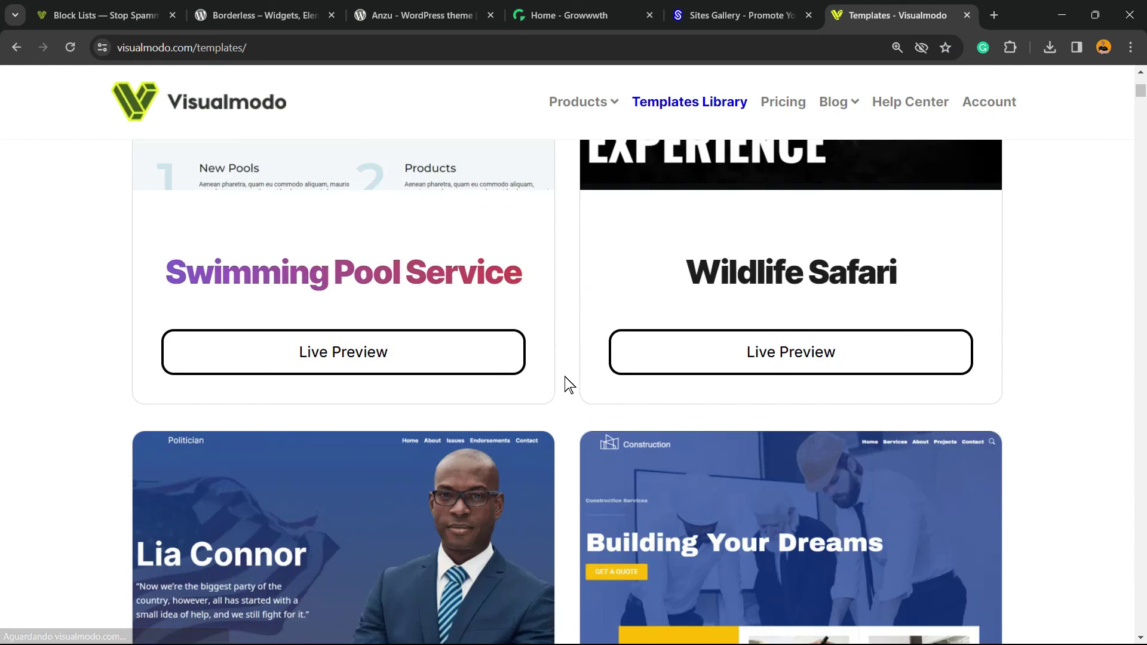
scroll(562, 388, "down", 15)
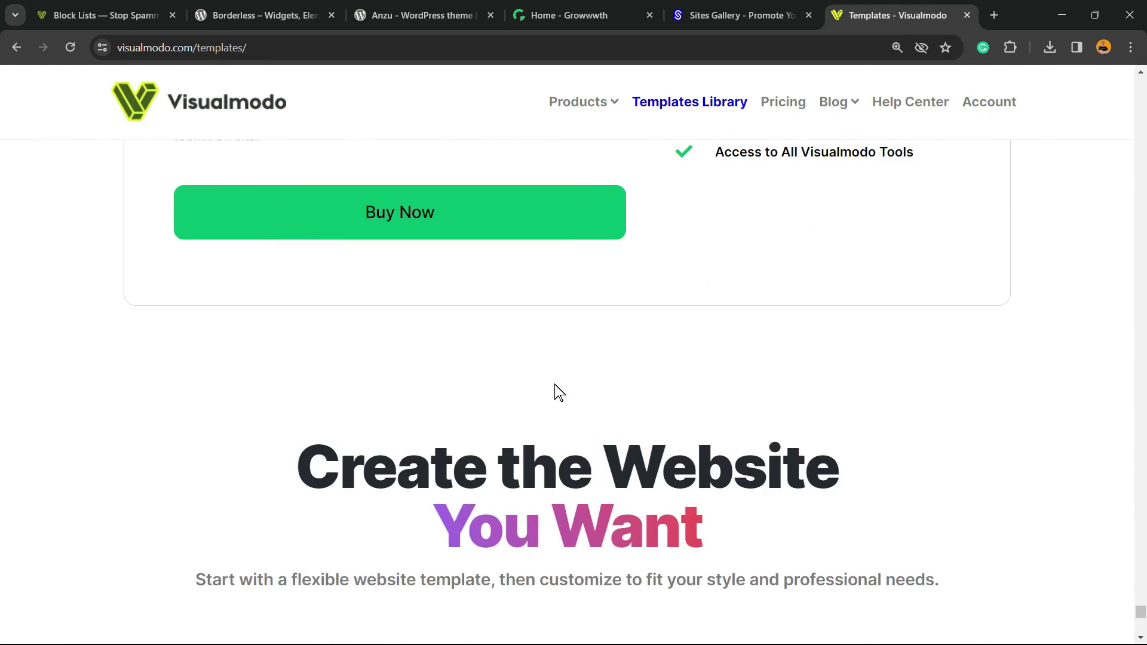
scroll(556, 392, "up", 10)
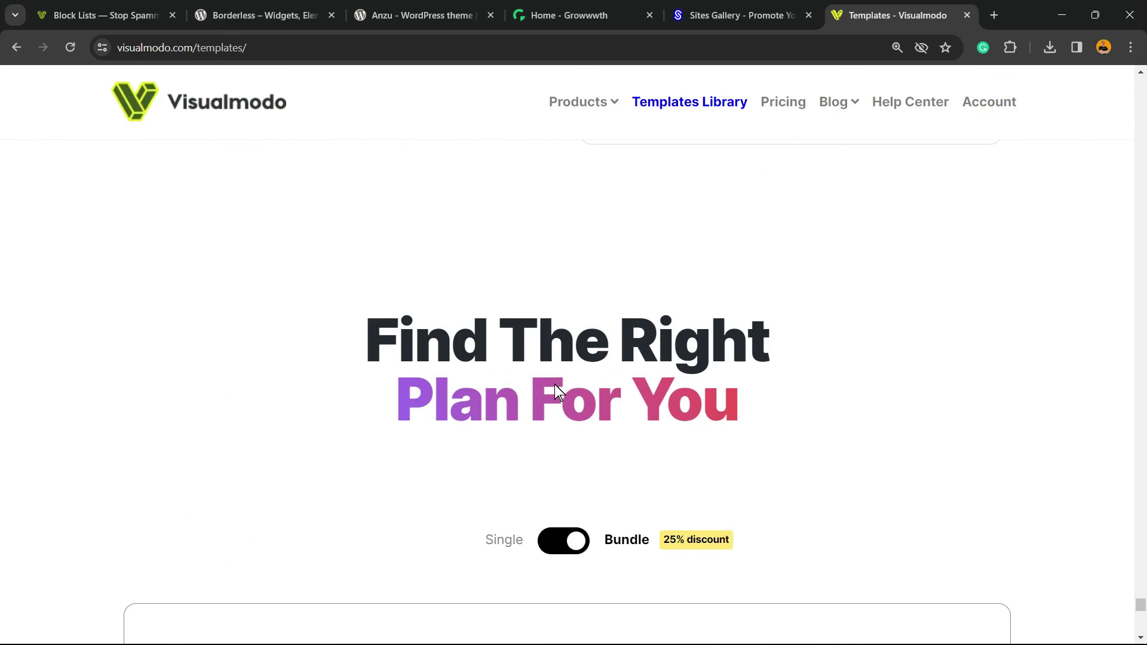
scroll(555, 385, "up", 15)
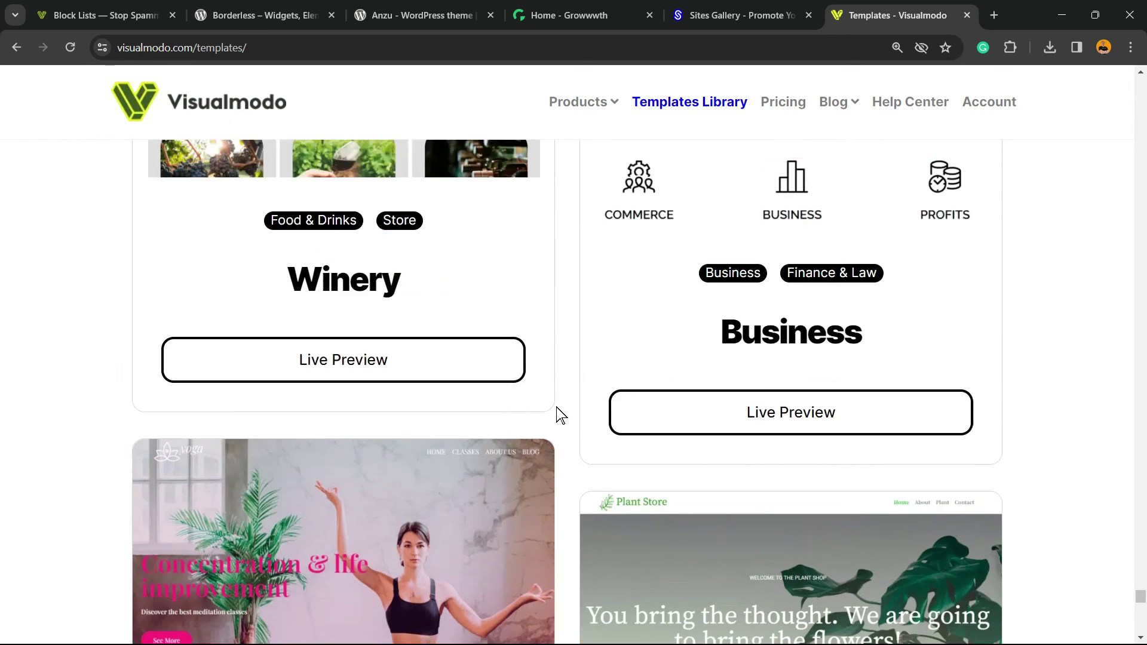
scroll(557, 413, "up", 10)
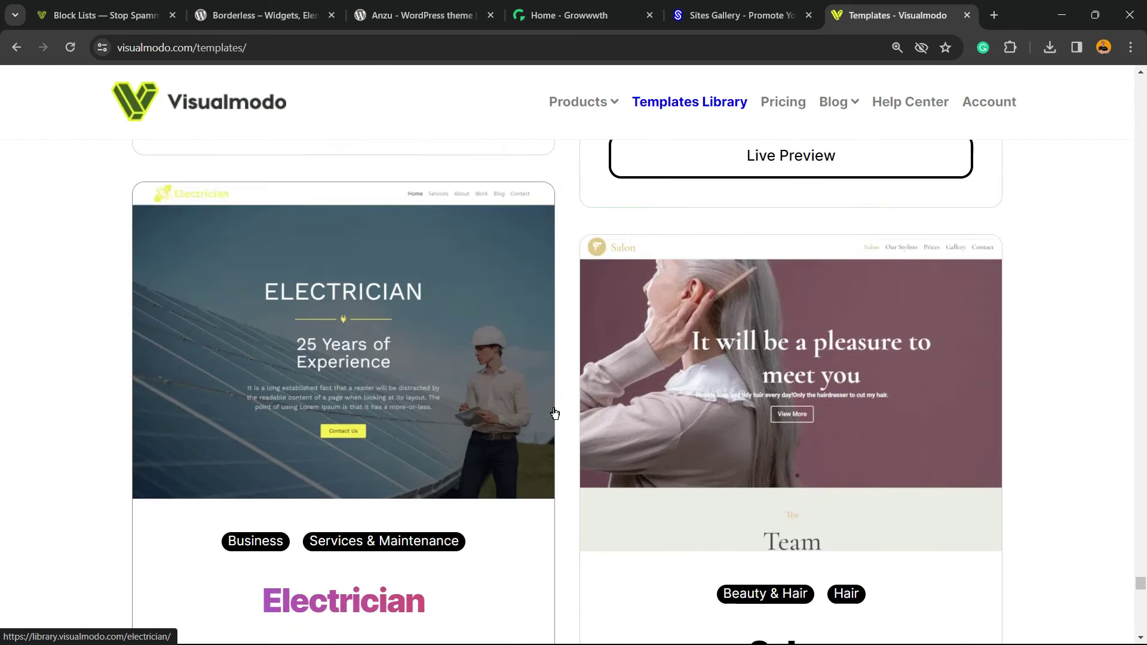
scroll(555, 413, "up", 12)
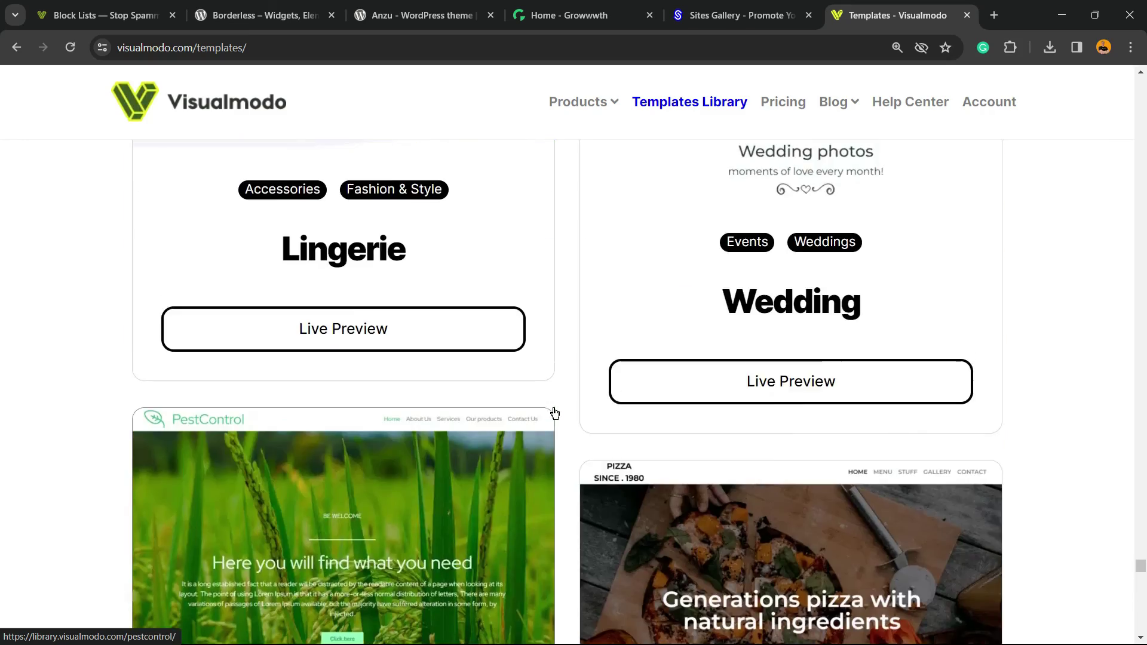
scroll(555, 414, "up", 12)
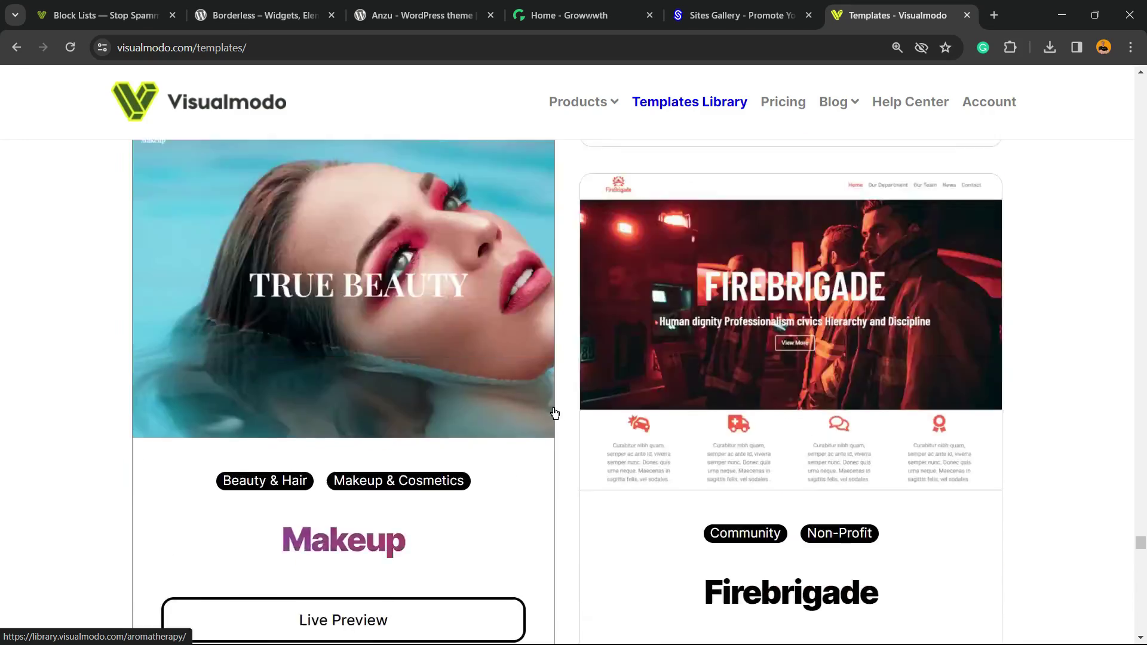
scroll(555, 414, "up", 12)
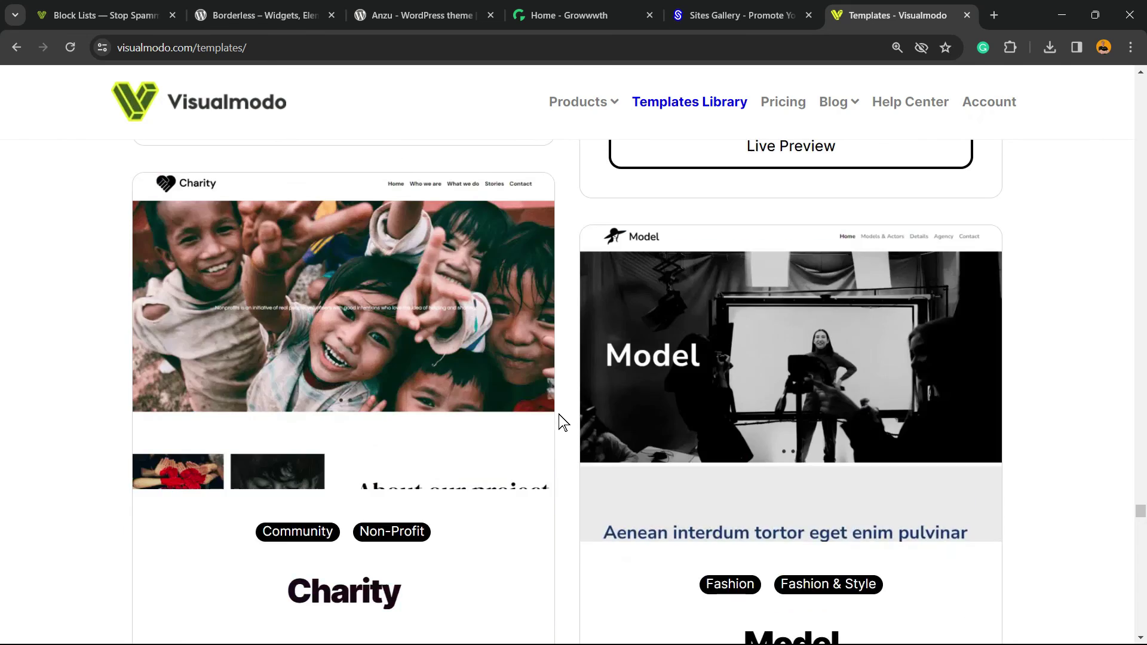